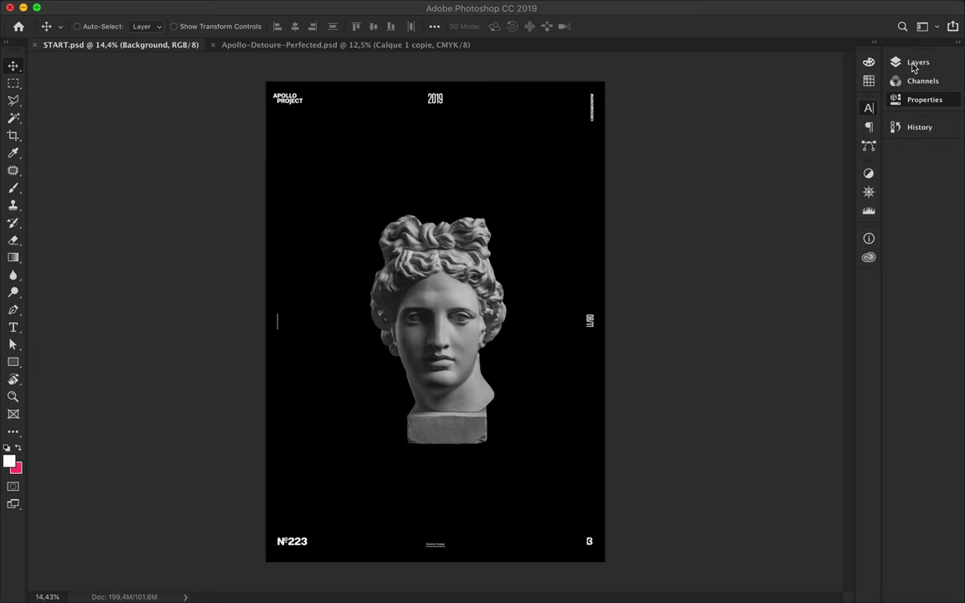
Step: Add a new layer and set the rectangle shape fill to red c64c4c
left_click(913, 65)
key("ctrl+shift+alt+n")
key("u")
left_click(147, 26)
left_click(210, 82)
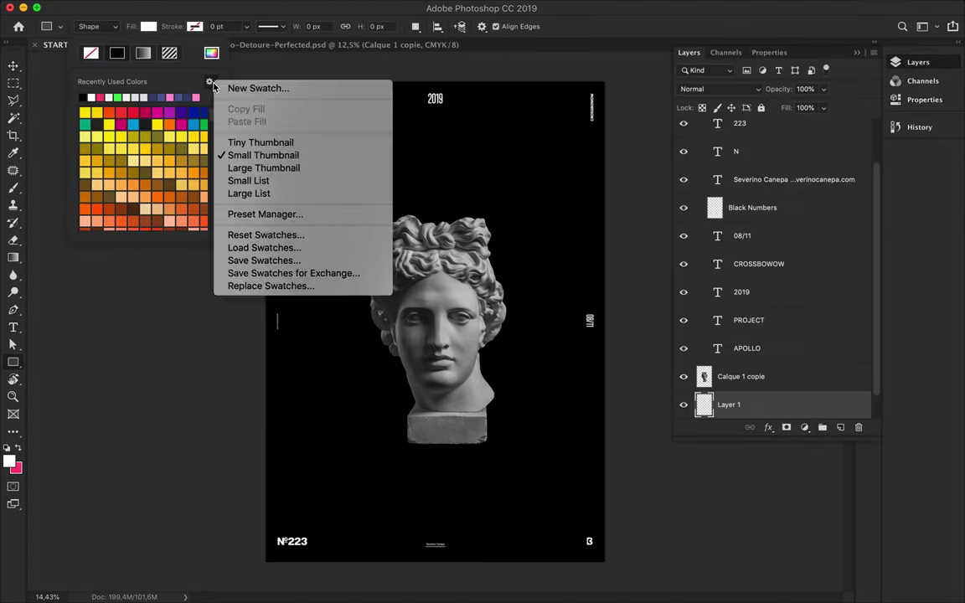
left_click(211, 53)
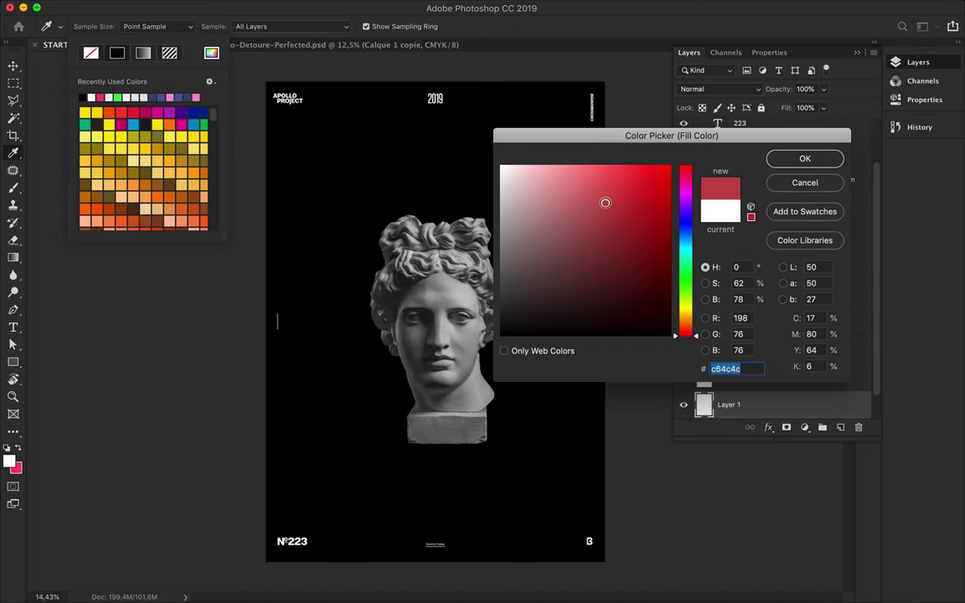
key("Return")
key("Return")
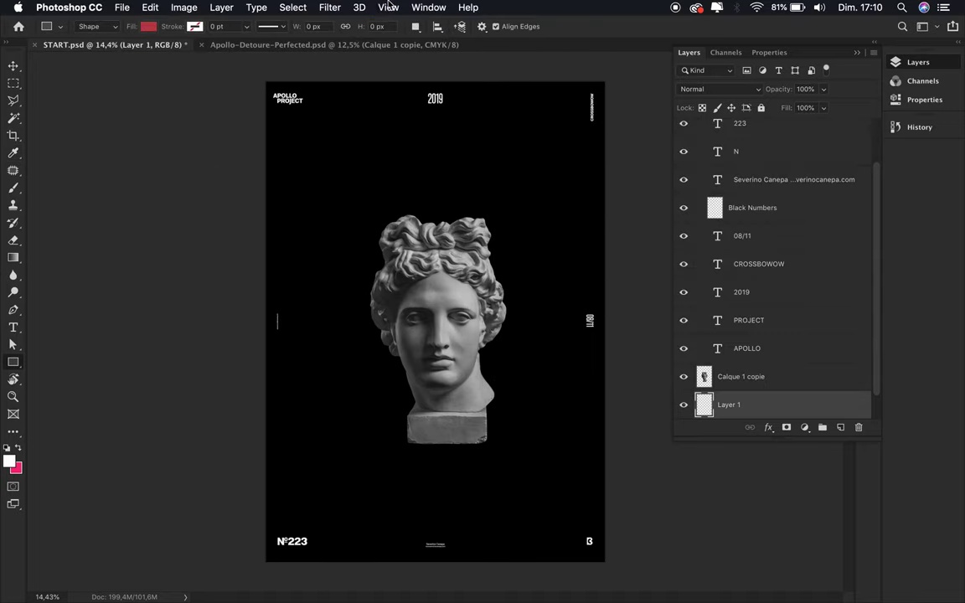
Step: Add a new guide layout, lock the guides, and draw the red rectangle inside them
left_click(391, 6)
left_click(433, 390)
left_click(739, 77)
left_click(390, 7)
left_click(430, 325)
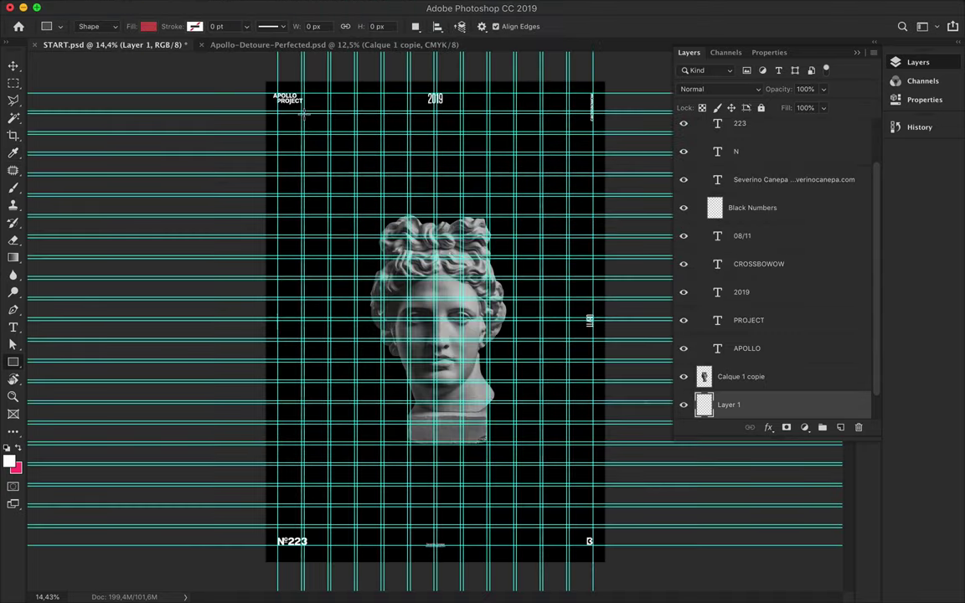
left_click_drag(302, 112, 569, 524)
Step: Hide the guides, centre the rectangle on the canvas, and add an empty layer above it
key("v")
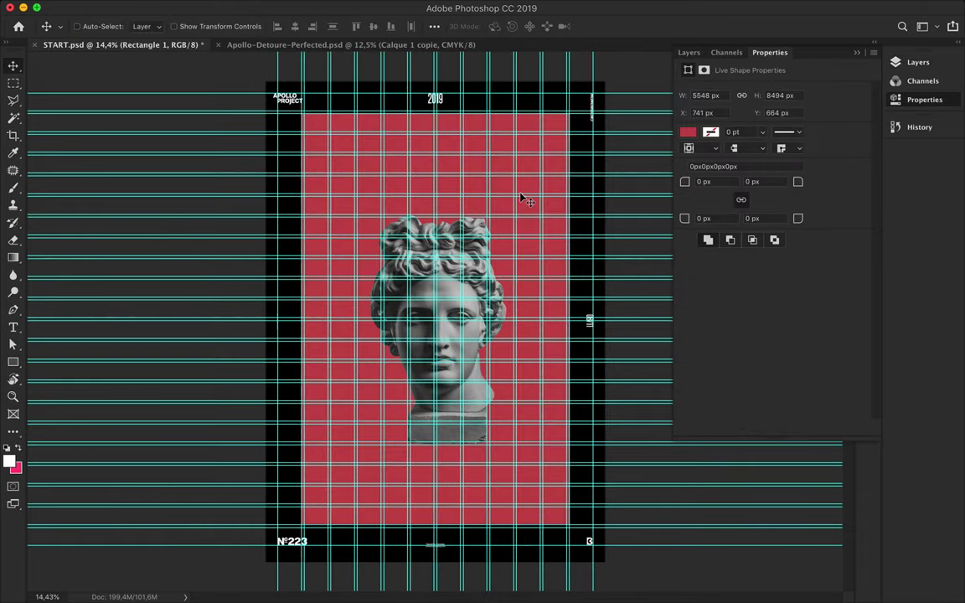
key("ctrl+semicolon")
left_click(434, 26)
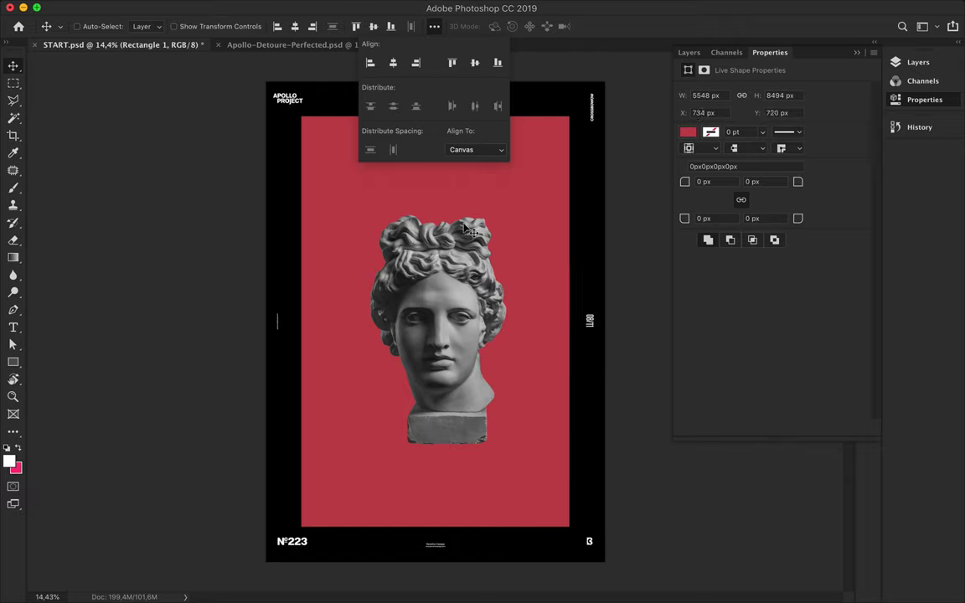
left_click(442, 279, "ctrl")
left_click(689, 52)
left_click(754, 402)
left_click(841, 427)
Step: With the Brush, paint a yellow zigzag across the poster
key("b")
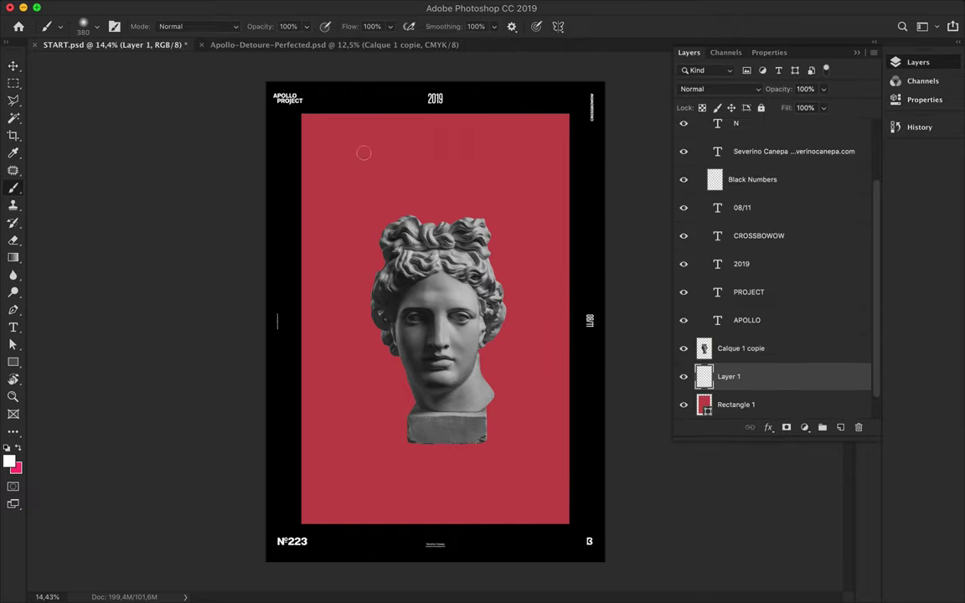
key("a")
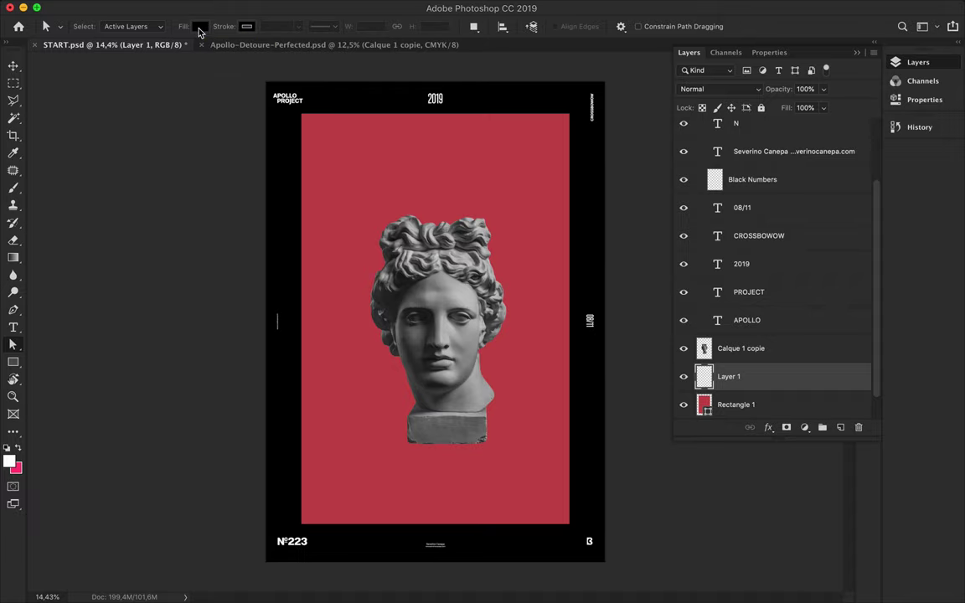
left_click(19, 449)
left_click(9, 460)
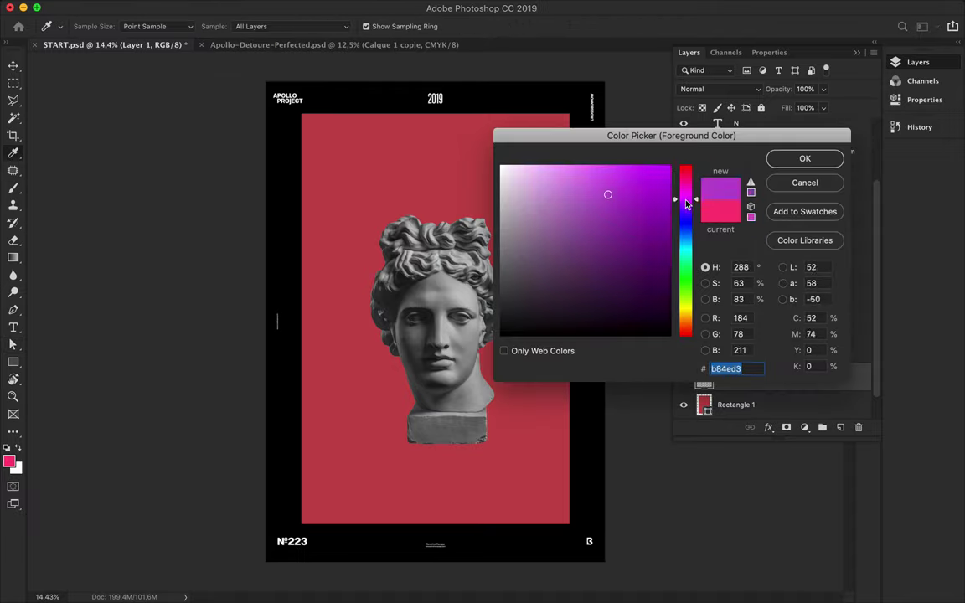
left_click_drag(686, 203, 686, 251)
left_click_drag(688, 298, 687, 308)
key("Return")
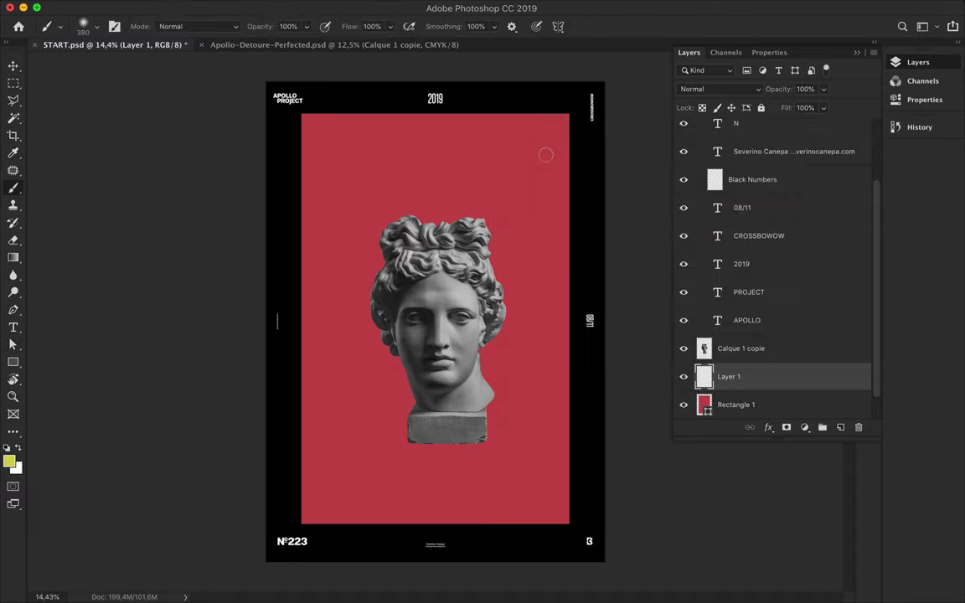
mouse_move(577, 118)
left_mouse_down()
mouse_move(361, 151)
mouse_move(251, 226)
mouse_move(603, 338)
mouse_move(315, 462)
mouse_move(276, 540)
left_mouse_up()
Step: Paint orange looping strokes and a blue-violet zigzag down the poster
left_click(14, 462)
left_click(607, 193)
key("Return")
mouse_move(310, 113)
left_mouse_down()
mouse_move(318, 507)
mouse_move(381, 122)
mouse_move(419, 502)
mouse_move(503, 469)
mouse_move(312, 143)
left_mouse_up()
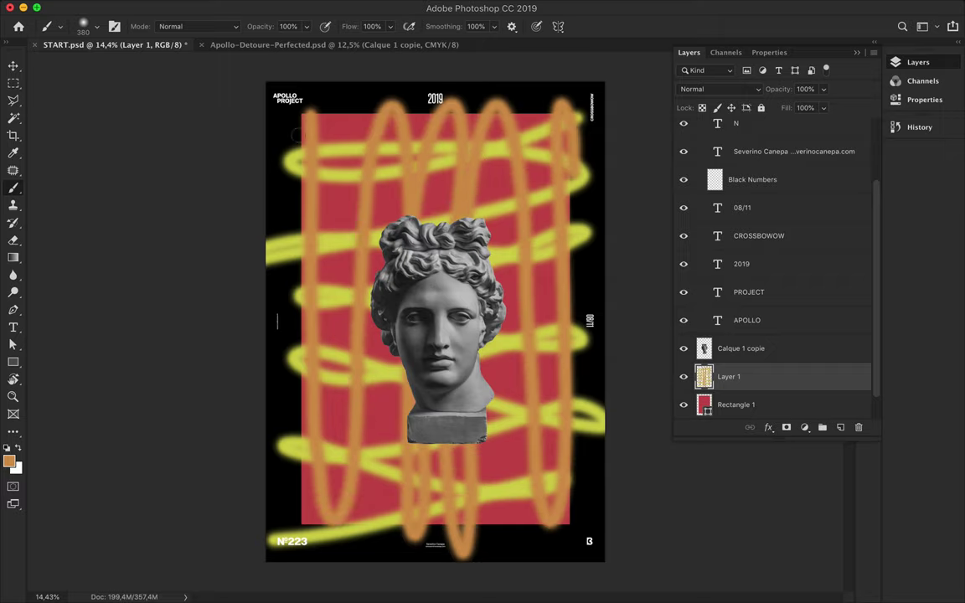
left_click(14, 462)
left_click(686, 223)
key("Return")
mouse_move(302, 113)
left_mouse_down()
mouse_move(451, 438)
mouse_move(465, 523)
left_mouse_up()
Step: Add yellow strokes across the top and lower poster, then open Liquify
key("v")
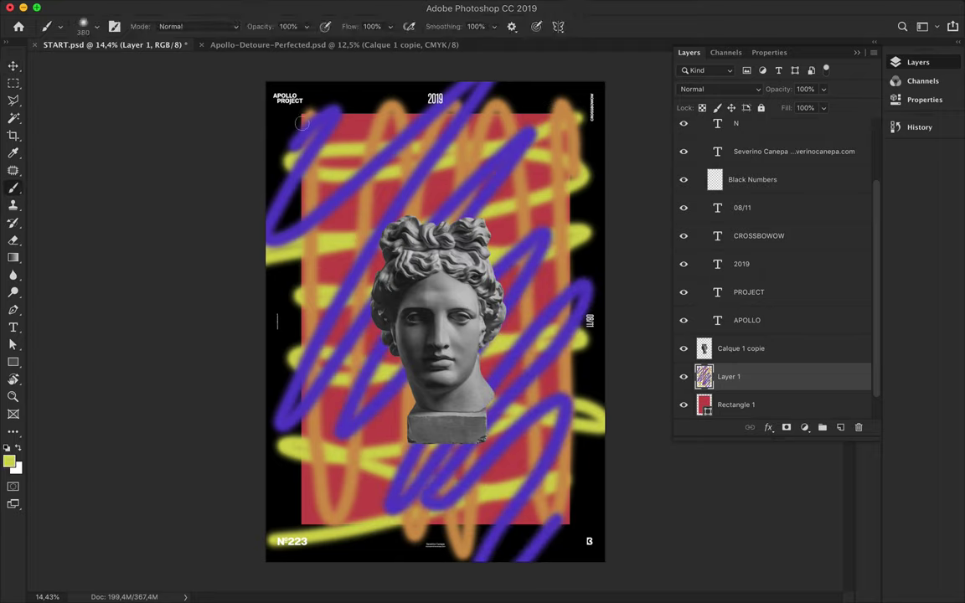
left_click_drag(302, 123, 322, 175)
left_click_drag(310, 327, 502, 432)
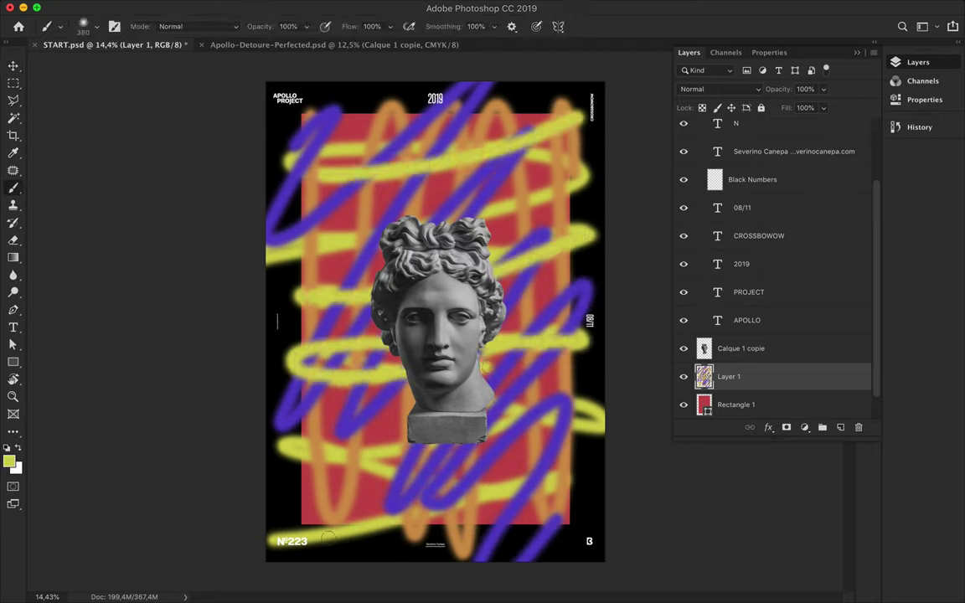
key("v")
left_click(329, 7)
left_click(345, 115)
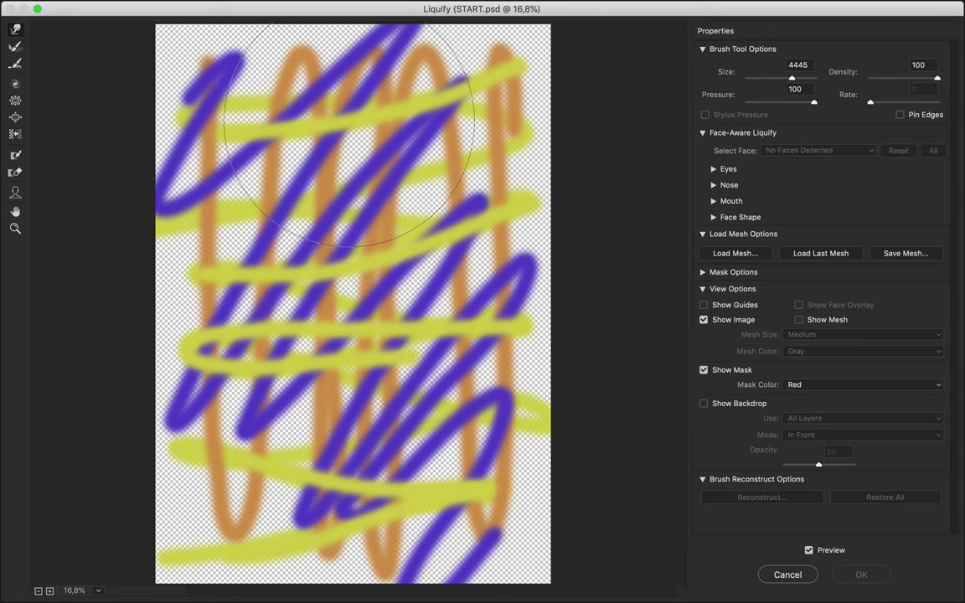
Step: Forward-warp the scribbles into swirls and bloat the centre colours into blobs
left_click_drag(778, 80, 775, 80)
mouse_move(239, 196)
left_mouse_down()
mouse_move(270, 232)
mouse_move(348, 151)
mouse_move(258, 191)
mouse_move(390, 34)
mouse_move(327, 503)
mouse_move(210, 251)
mouse_move(351, 461)
mouse_move(502, 197)
mouse_move(210, 394)
mouse_move(134, 168)
mouse_move(142, 176)
left_mouse_up()
mouse_move(193, 209)
left_mouse_down()
mouse_move(352, 235)
mouse_move(168, 268)
mouse_move(126, 323)
left_mouse_up()
left_click(15, 116)
mouse_move(214, 268)
left_mouse_down()
mouse_move(142, 297)
mouse_move(327, 289)
left_mouse_up()
mouse_move(335, 328)
left_mouse_down()
mouse_move(361, 318)
mouse_move(436, 343)
mouse_move(276, 419)
mouse_move(223, 500)
mouse_move(285, 92)
left_mouse_up()
Step: Twirl a vortex in the upper centre and smear colour into the empty areas
key("c")
left_click(365, 205)
mouse_move(365, 205)
left_mouse_down()
mouse_move(327, 310)
mouse_move(319, 75)
mouse_move(327, 79)
left_mouse_up()
mouse_move(276, 536)
left_mouse_down()
mouse_move(494, 366)
mouse_move(387, 280)
left_mouse_up()
key("w")
left_click_drag(217, 277, 335, 199)
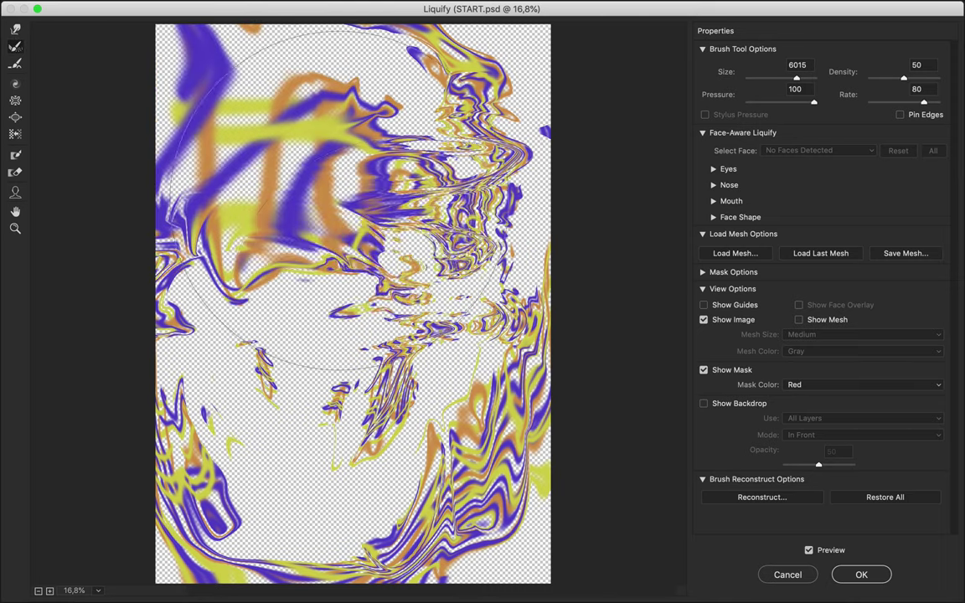
mouse_move(276, 360)
left_mouse_down()
mouse_move(192, 469)
mouse_move(389, 477)
left_mouse_up()
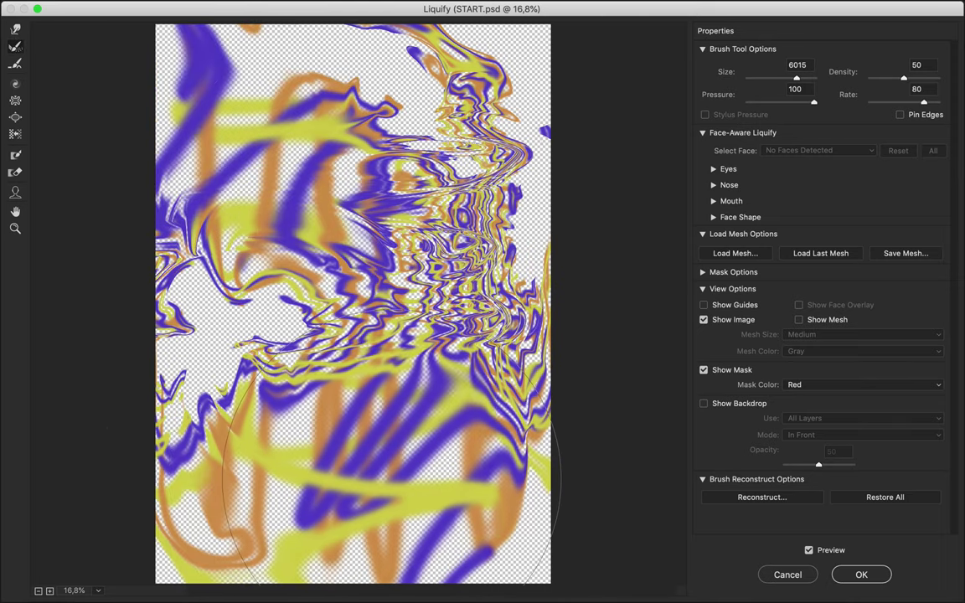
key("w")
mouse_move(377, 394)
left_mouse_down()
mouse_move(431, 427)
mouse_move(218, 469)
mouse_move(436, 435)
left_mouse_up()
Step: Twirl a large spiral, apply Liquify, and add a Hue/Saturation adjustment
left_click(15, 84)
mouse_move(319, 419)
left_mouse_down()
mouse_move(352, 435)
mouse_move(281, 168)
mouse_move(616, 360)
left_mouse_up()
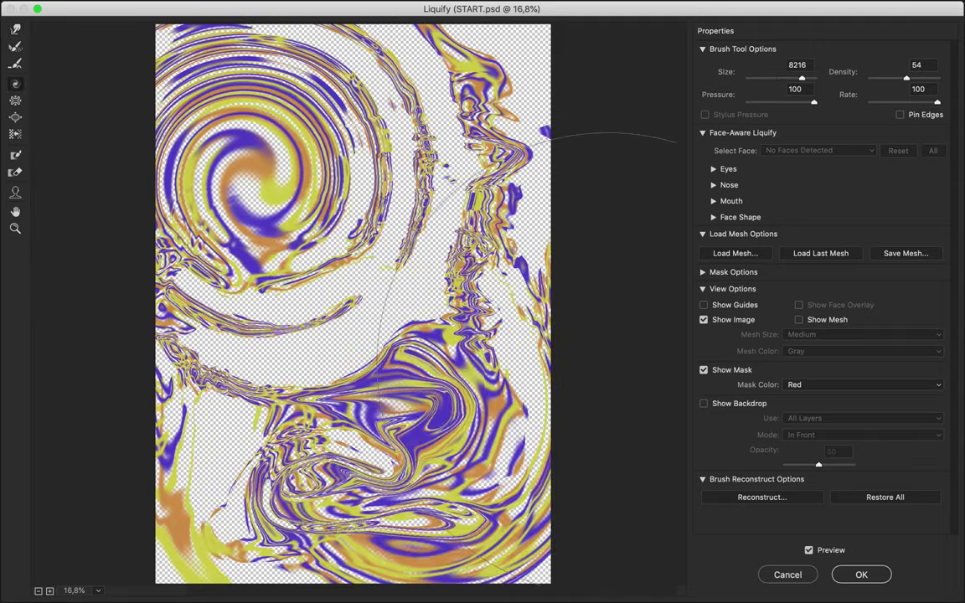
left_click_drag(501, 336, 505, 344)
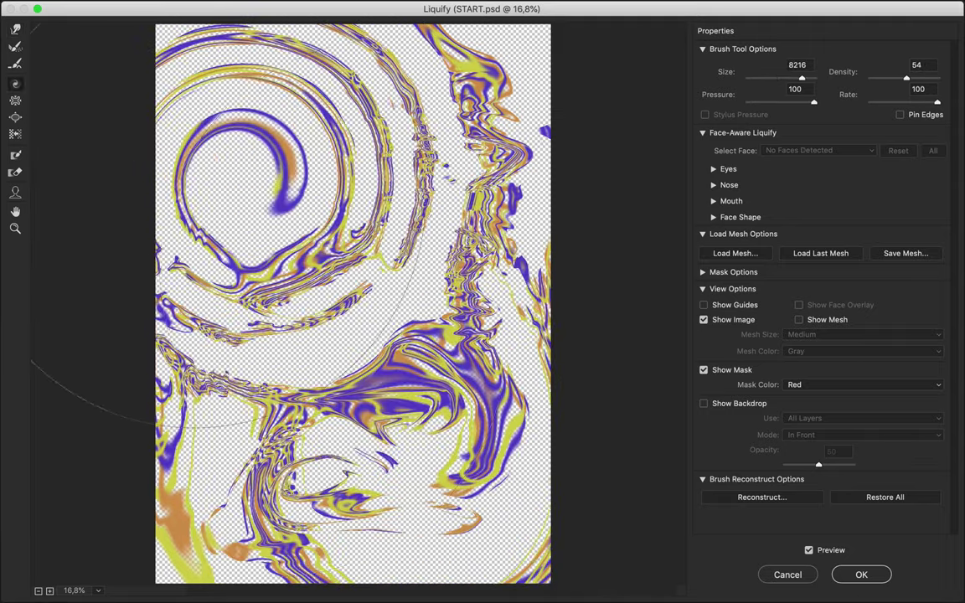
key("Return")
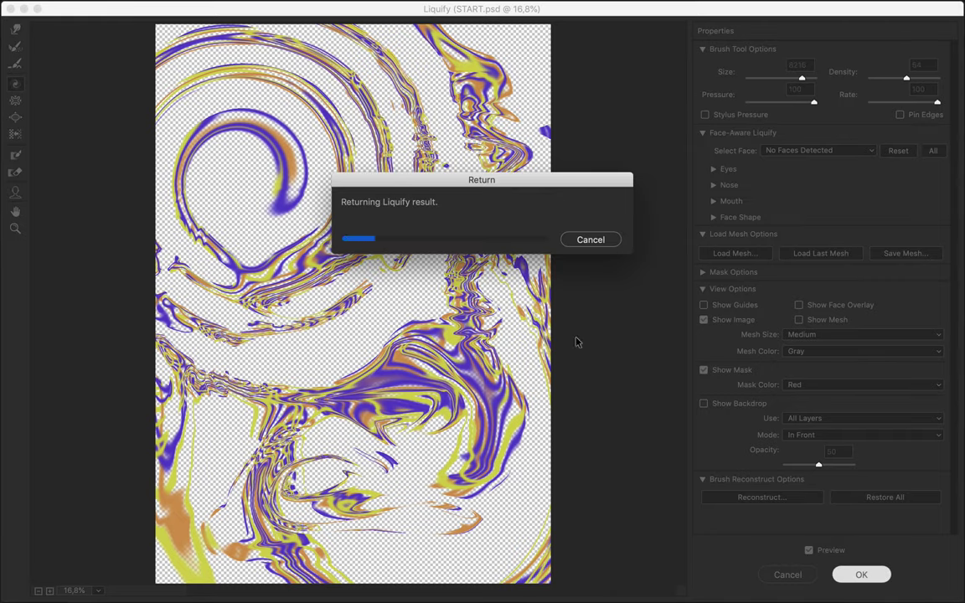
left_click_drag(578, 184, 597, 208)
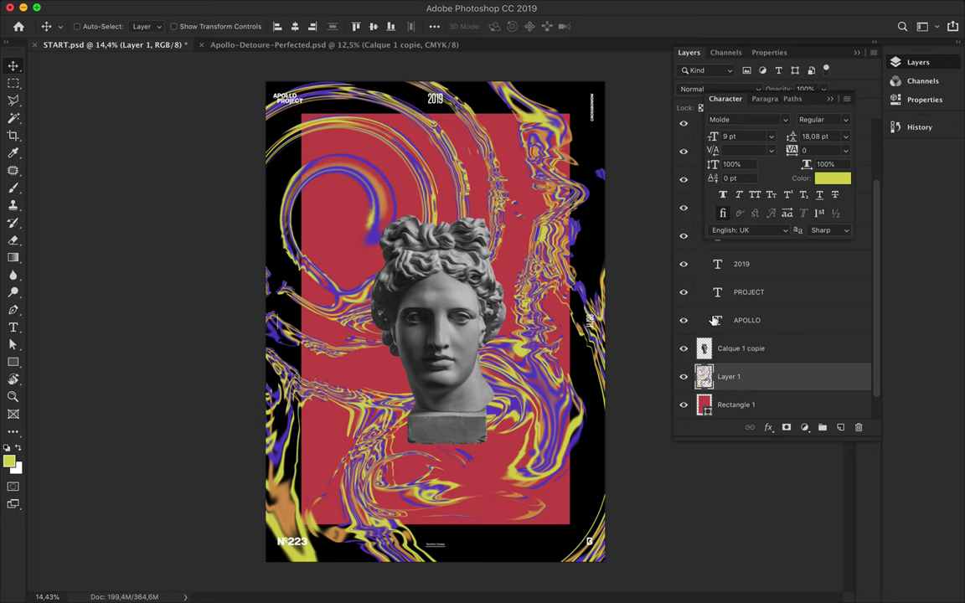
left_click(800, 424)
left_click(837, 549)
Step: Shift the swirl hue to -180 and duplicate the recoloured Hue/Saturation 1 layer
mouse_move(772, 144)
left_mouse_down()
mouse_move(686, 145)
mouse_move(863, 165)
mouse_move(674, 165)
left_mouse_up()
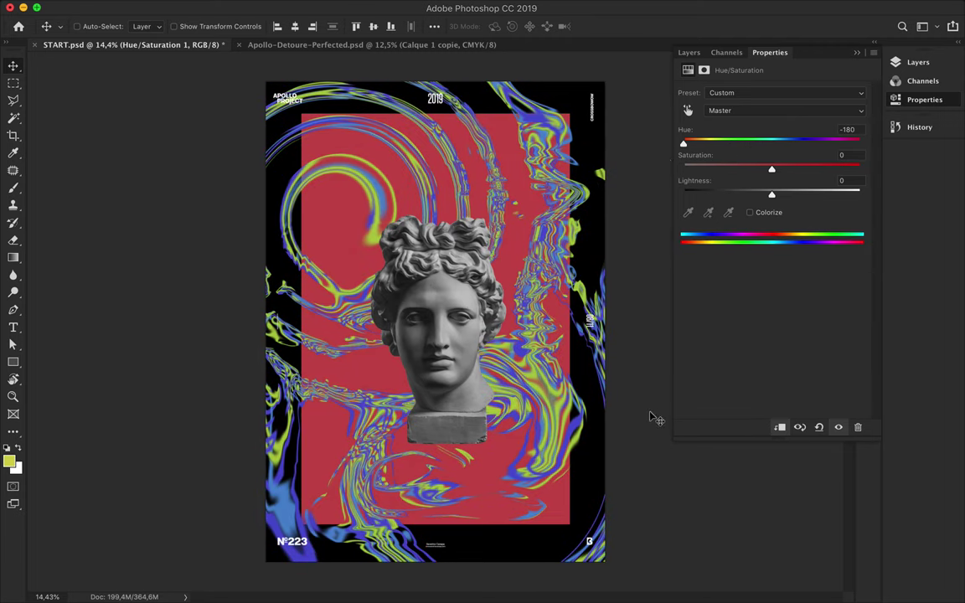
left_click(688, 52)
scroll(780, 351, "down", 3)
key("super+j")
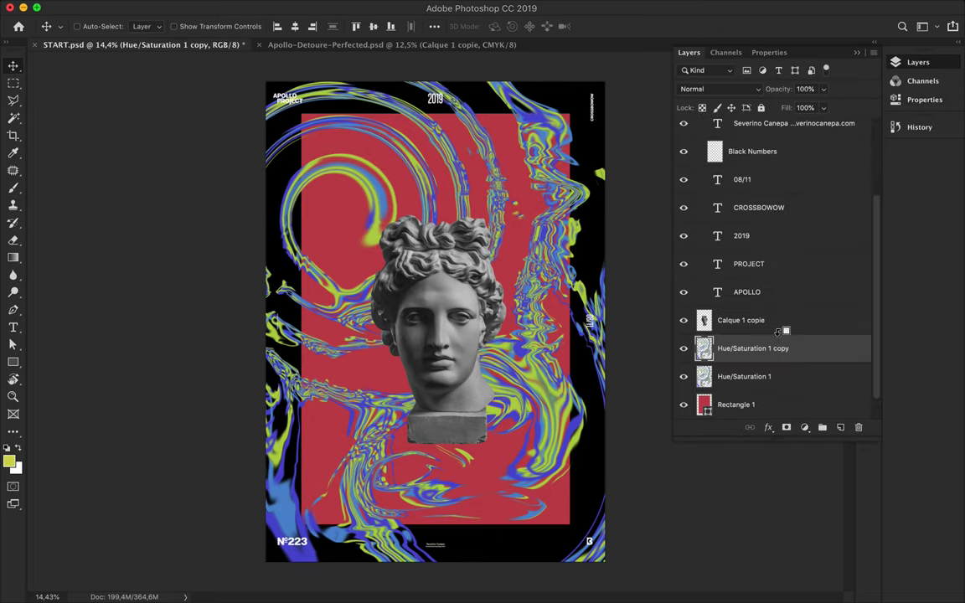
left_click(329, 8)
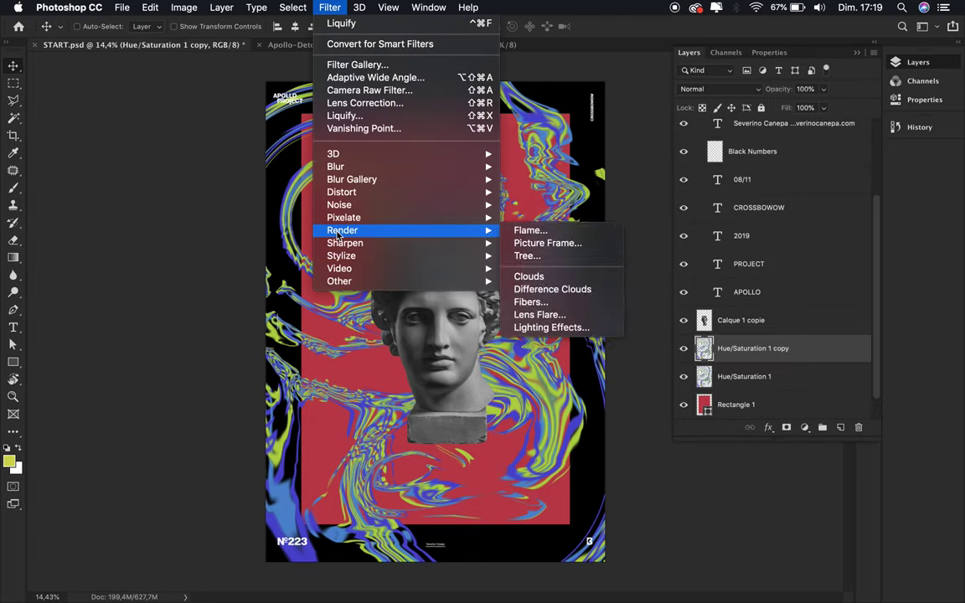
mouse_move(339, 204)
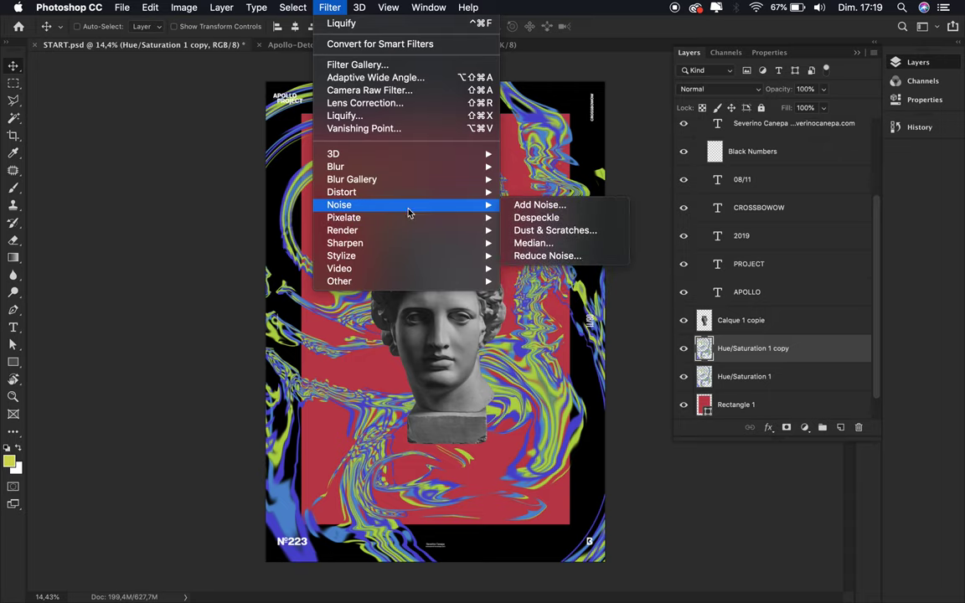
Step: Apply Dust & Scratches to the swirl copy with radius 500 and threshold 69
left_click(540, 231)
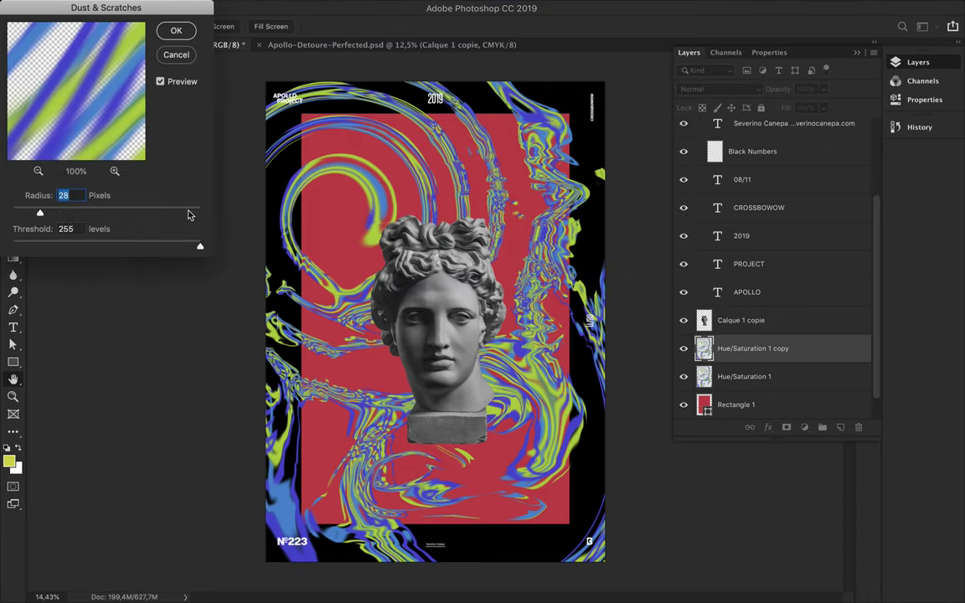
mouse_move(199, 246)
left_mouse_down()
mouse_move(14, 246)
mouse_move(56, 246)
left_mouse_up()
left_click_drag(189, 213, 19, 215)
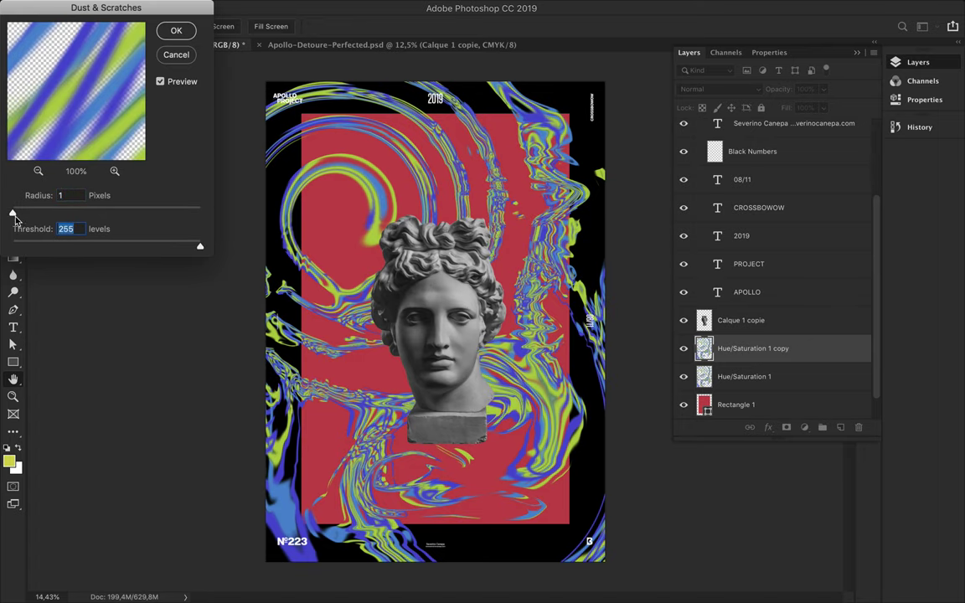
mouse_move(198, 247)
left_mouse_down()
mouse_move(60, 247)
mouse_move(83, 246)
left_mouse_up()
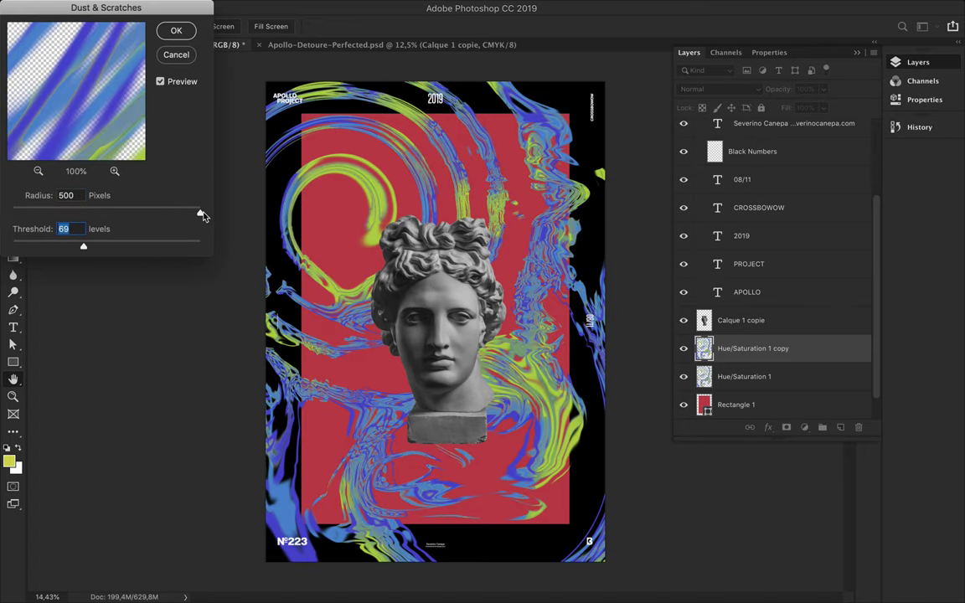
left_click_drag(200, 212, 147, 213)
key("Return")
left_click(754, 89)
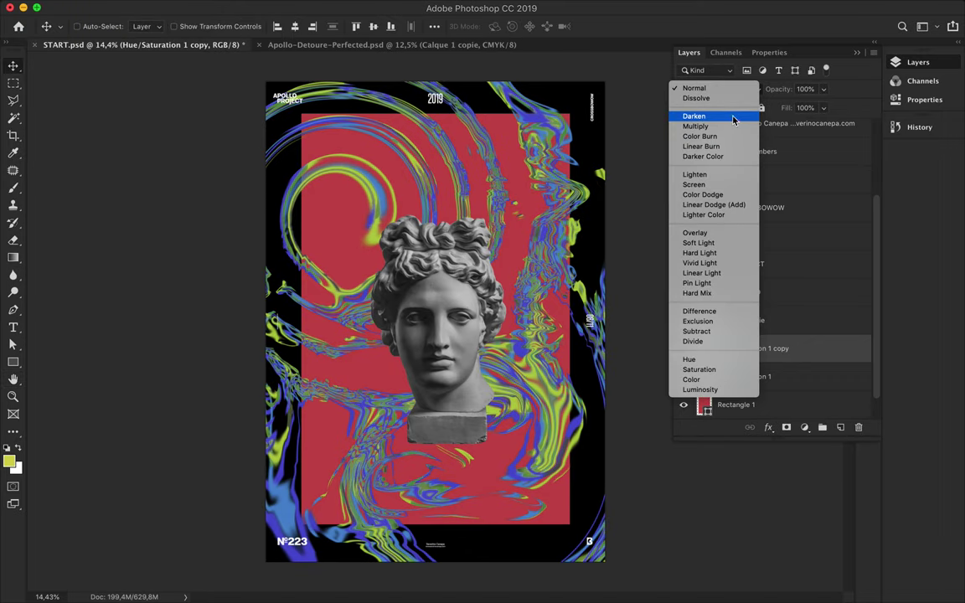
Step: Blend the swirl copy with Linear Dodge (Add) at a lowered fill
left_click(722, 204)
left_click(720, 89)
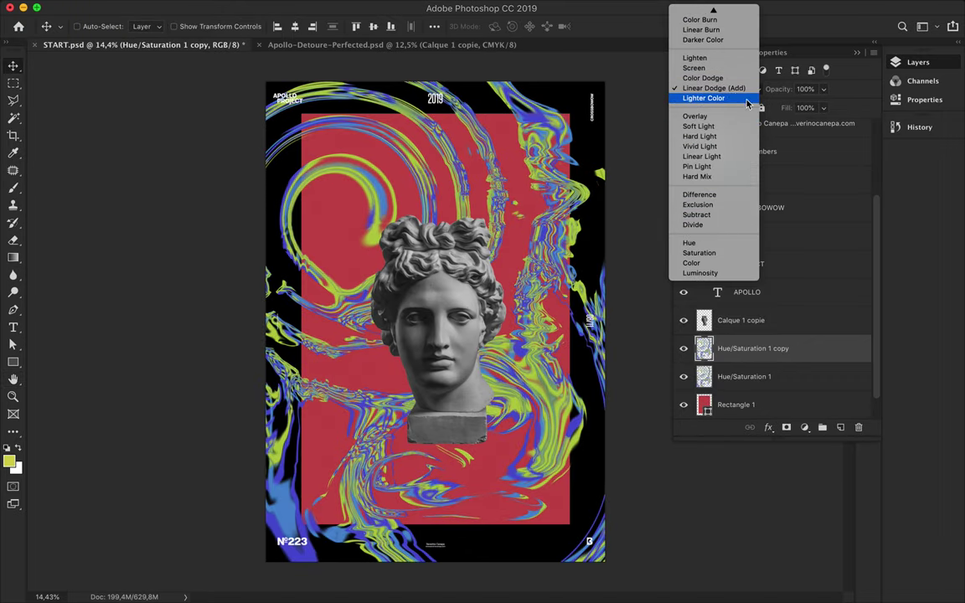
left_click(721, 89)
mouse_move(823, 108)
left_mouse_down()
mouse_move(796, 127)
mouse_move(775, 128)
left_mouse_up()
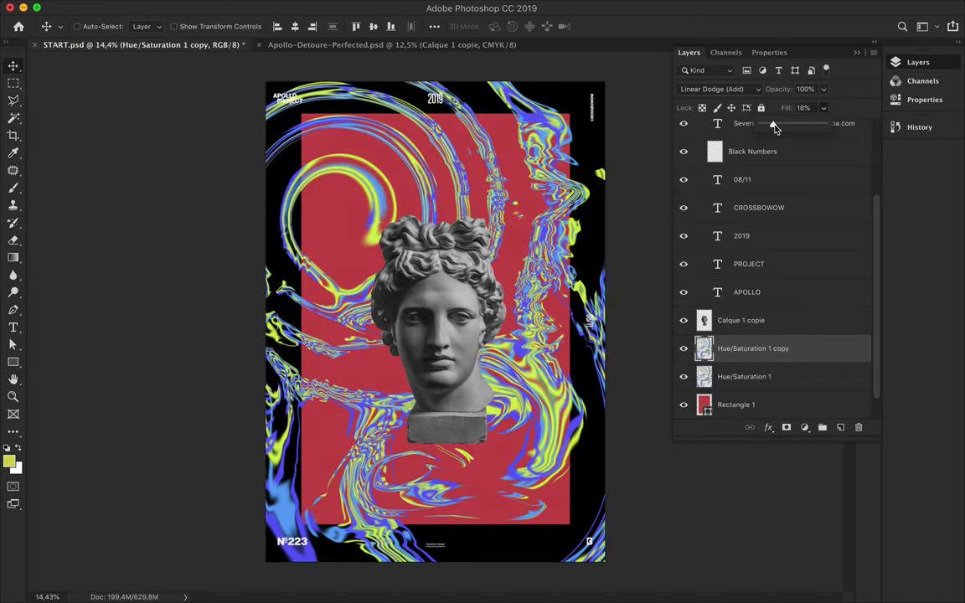
Step: Duplicate the swirl layer, apply High Pass, and blend it with Overlay
left_click(779, 368)
key("ctrl+j")
left_click(329, 7)
left_click(528, 295)
mouse_move(67, 210)
left_mouse_down()
mouse_move(107, 210)
mouse_move(65, 210)
mouse_move(99, 210)
left_mouse_up()
key("Return")
left_click(720, 89)
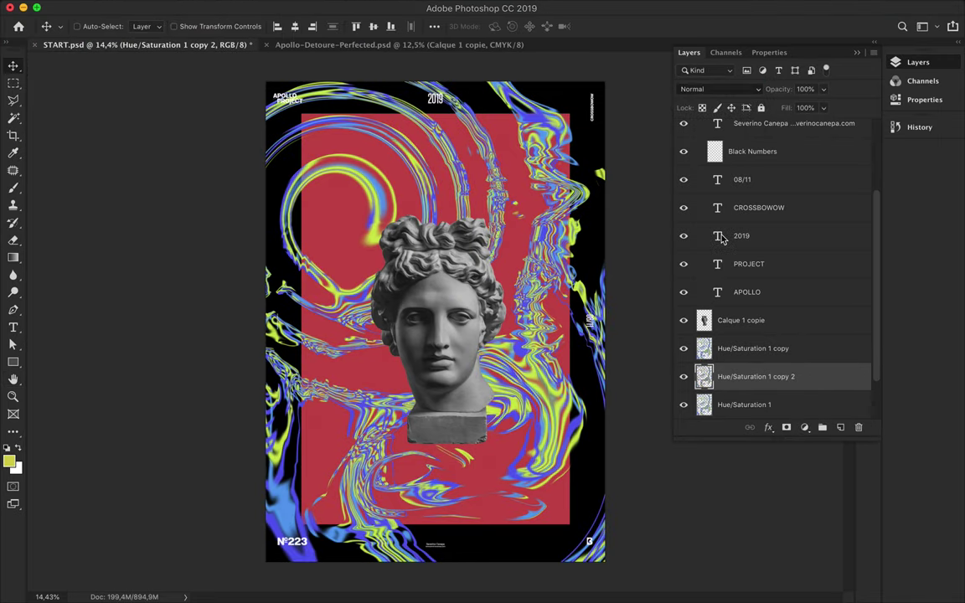
left_click(722, 238)
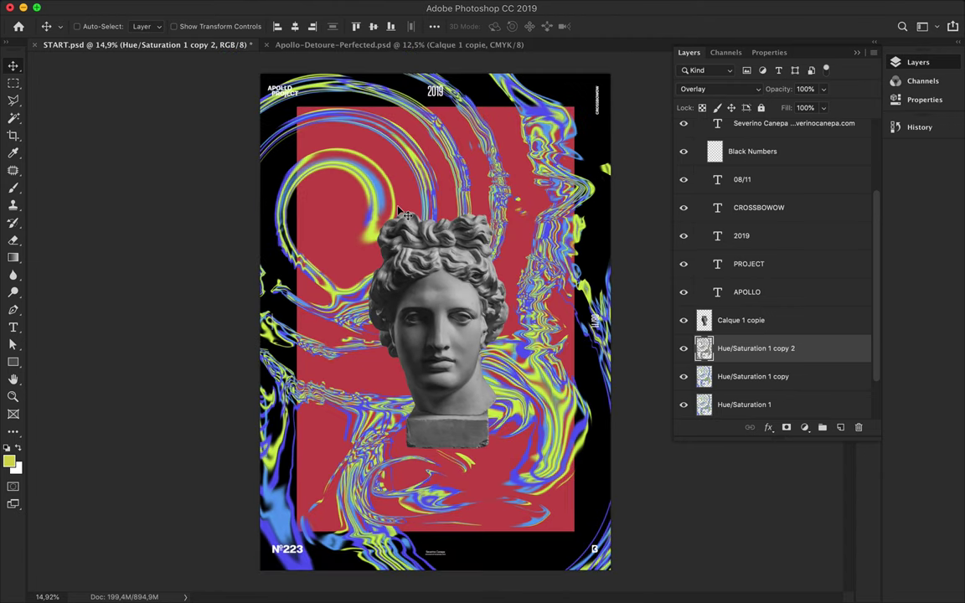
left_click(341, 240)
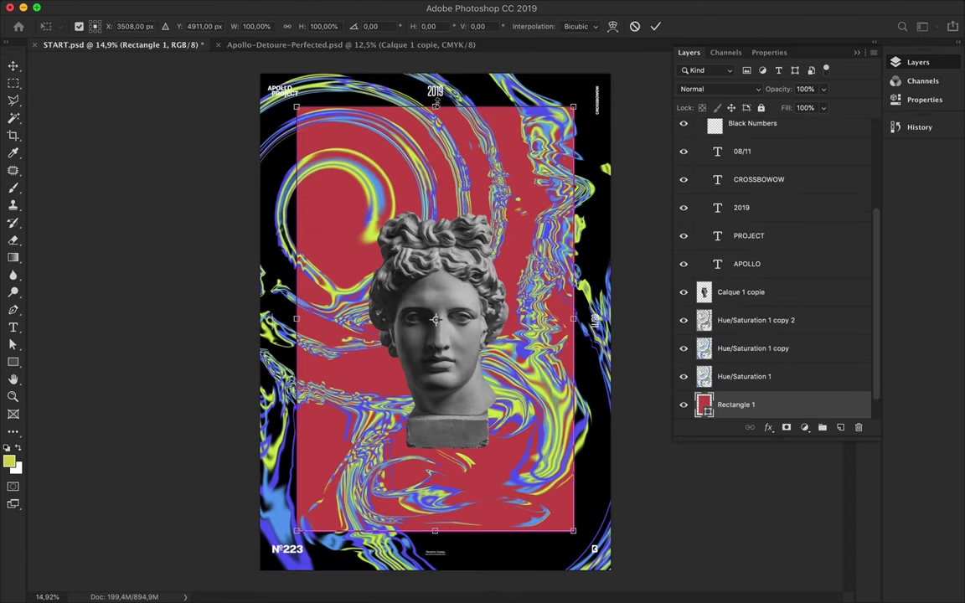
Step: Tuck the Apollo bust under the swirls at right, copy it lower-left, duplicate the swirls
left_click(442, 310)
left_click_drag(741, 292, 741, 391)
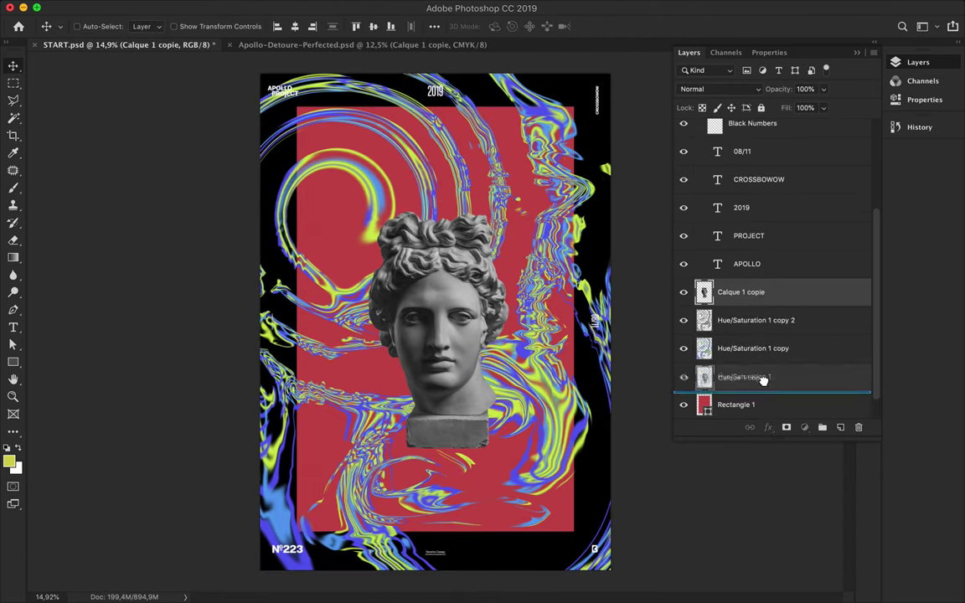
left_click_drag(452, 335, 299, 450)
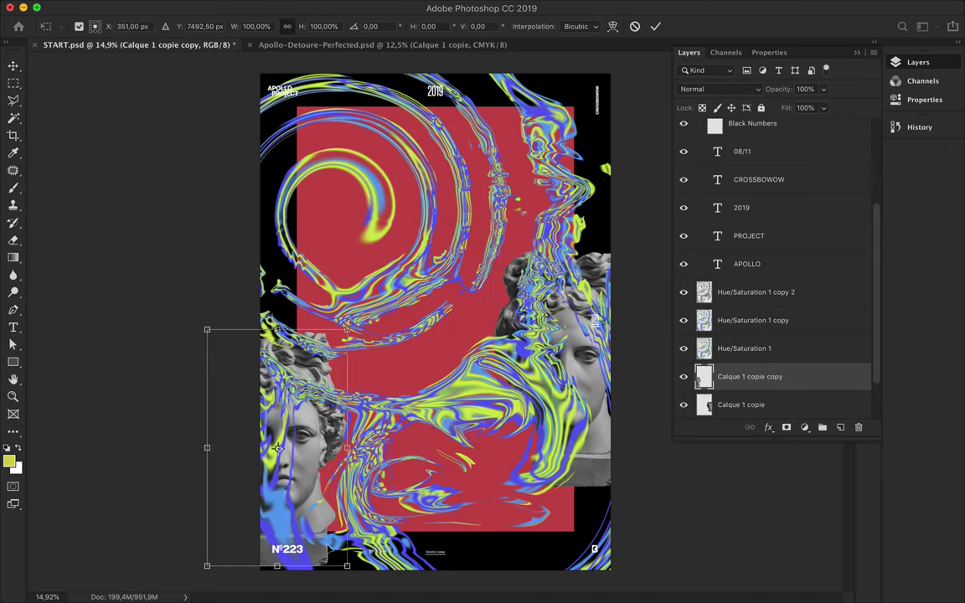
left_click_drag(299, 450, 290, 444)
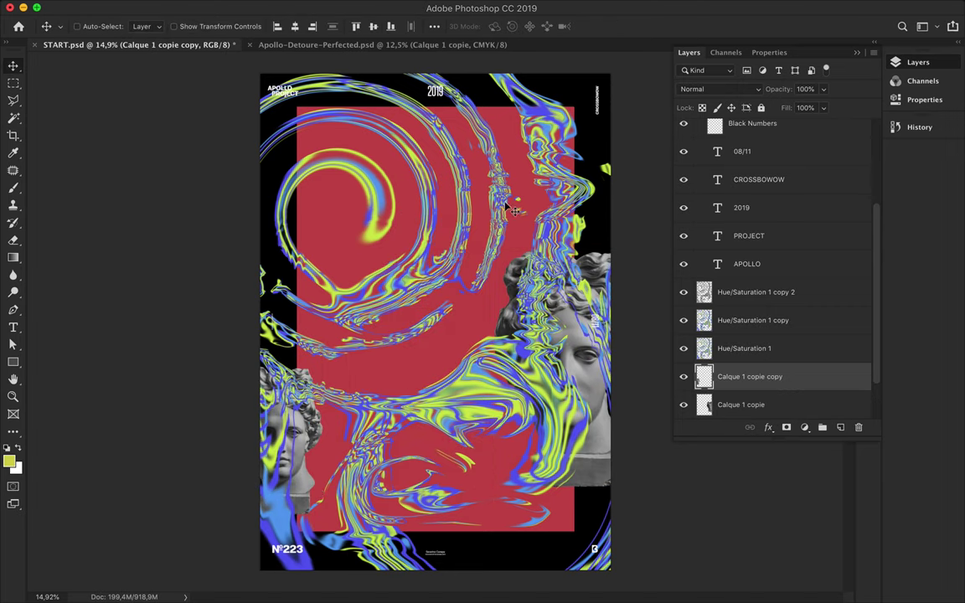
left_click(744, 349)
left_click_drag(769, 348, 758, 285)
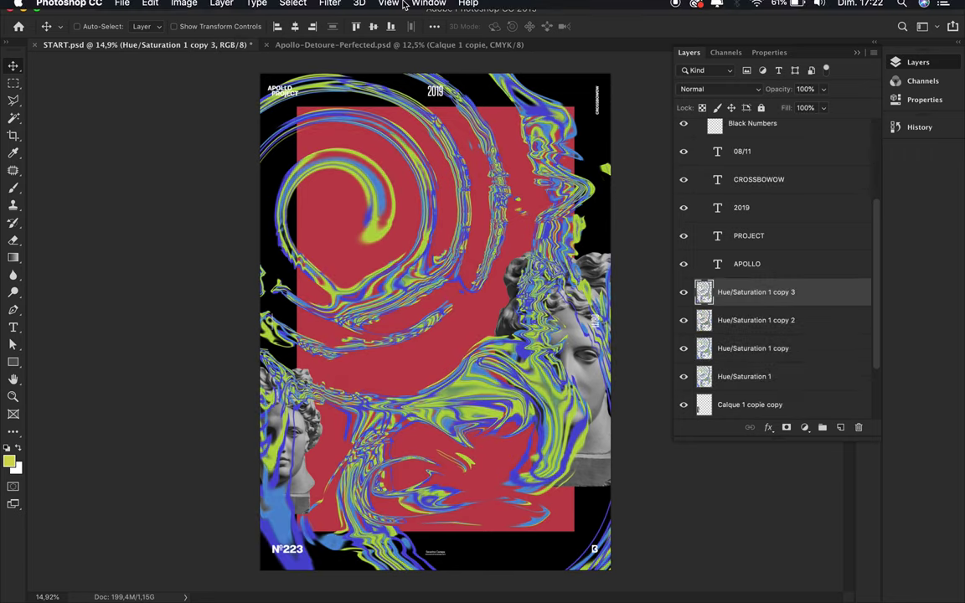
Step: Try the Shape Blur filter with an envelope shape, then cancel it
left_click(330, 7)
mouse_move(336, 167)
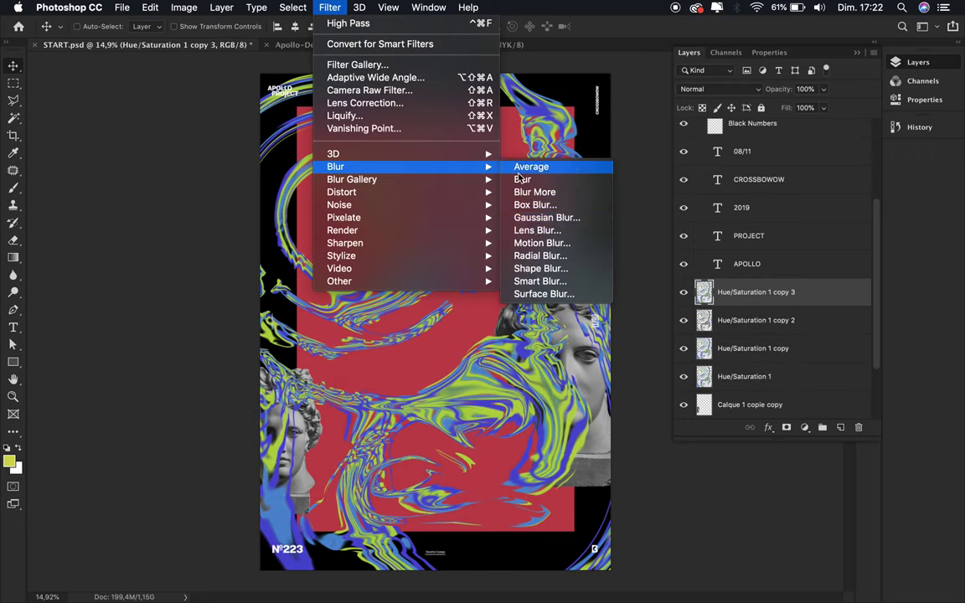
left_click(533, 269)
left_click(61, 261)
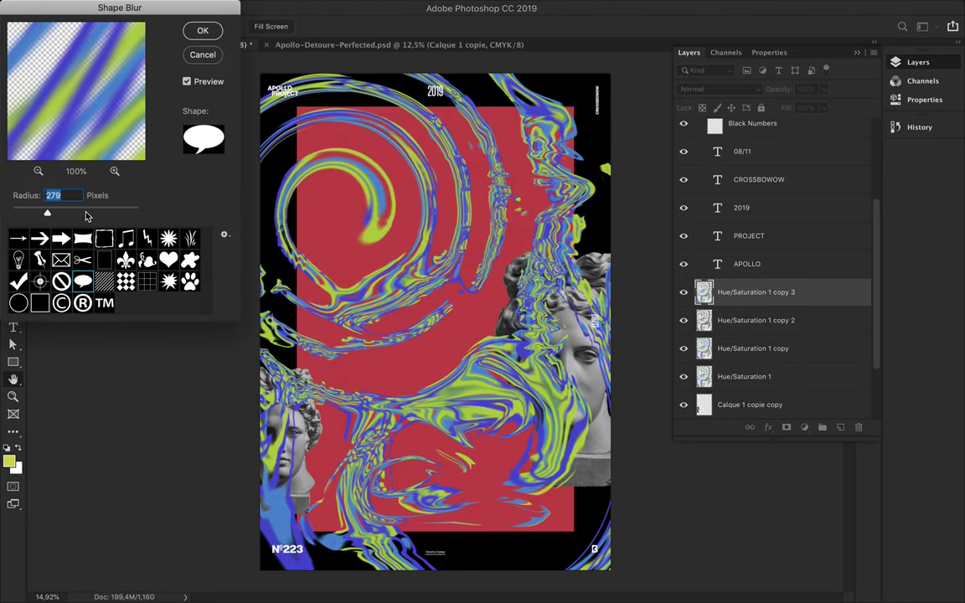
left_click(202, 54)
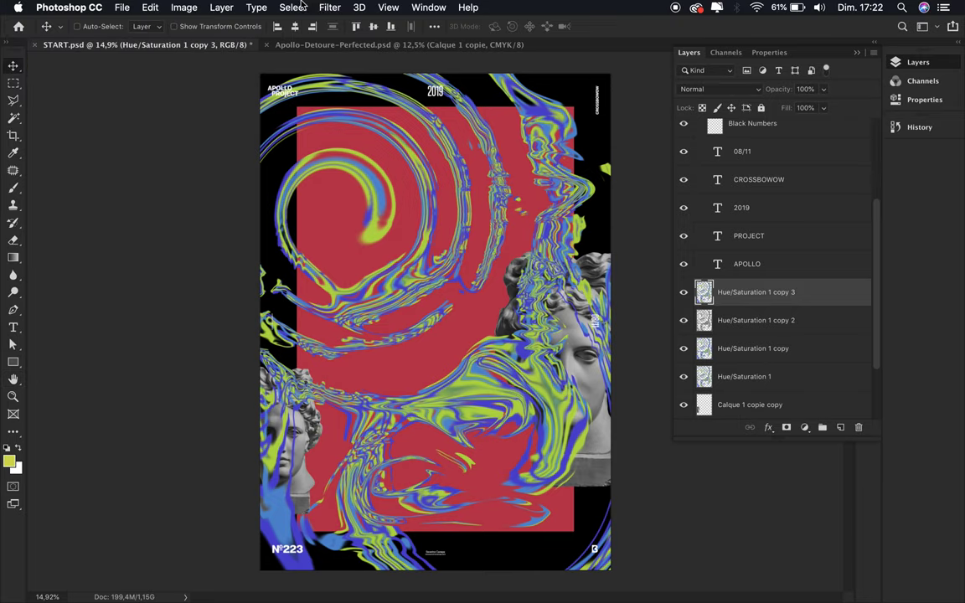
Step: Apply a two-bend wavy Shear to the swirls, shift left, and duplicate toward upper right
left_click(329, 8)
left_click(525, 244)
left_click_drag(452, 205, 387, 205)
left_click_drag(446, 151, 385, 149)
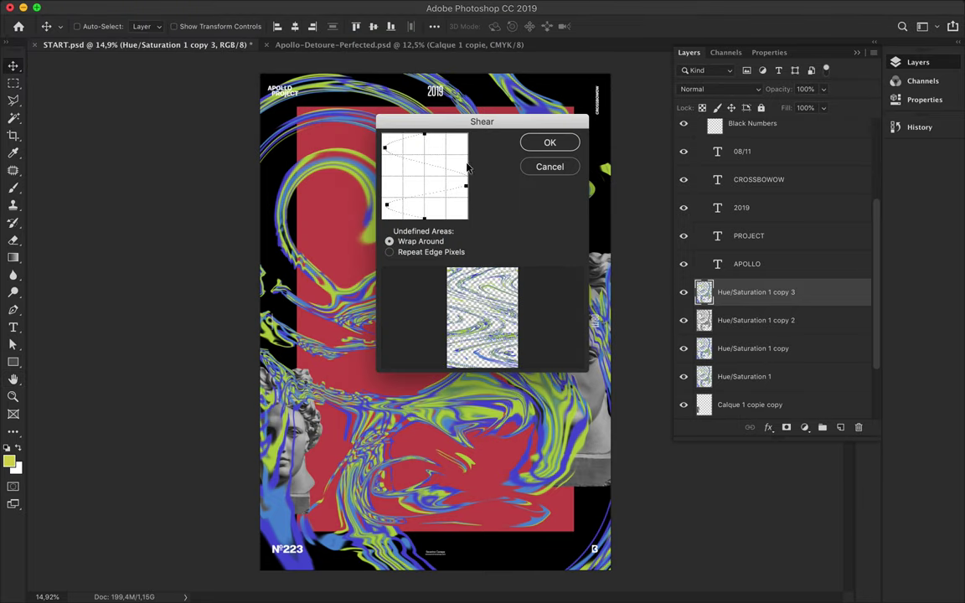
left_click(534, 142)
mouse_move(522, 182)
left_mouse_down()
mouse_move(298, 207)
mouse_move(286, 129)
mouse_move(358, 254)
mouse_move(265, 489)
left_mouse_up()
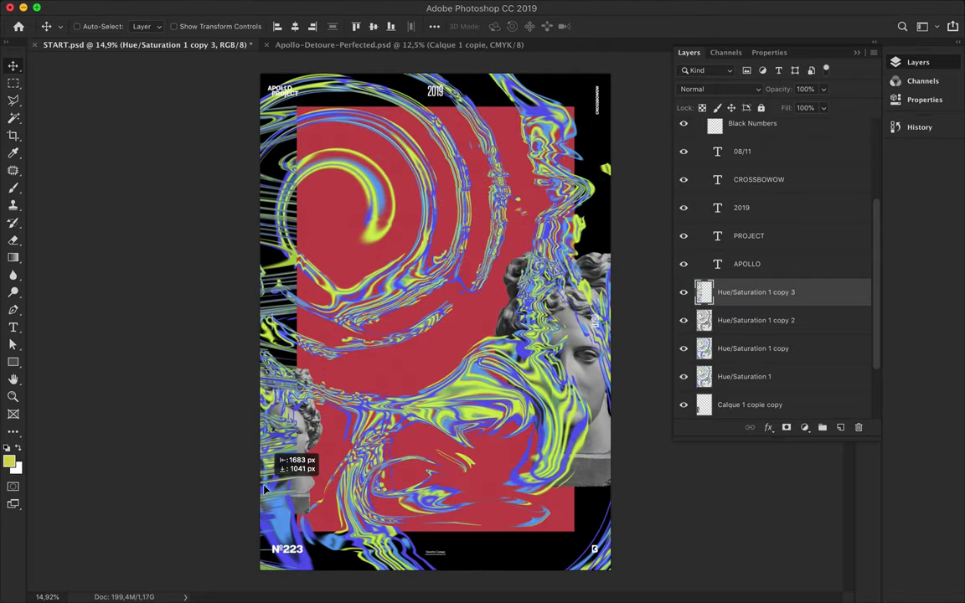
left_click_drag(521, 226, 591, 178)
Step: Duplicate the red panel above the swirls and shrink it on all four sides
scroll(706, 376, "down", 3)
left_click_drag(706, 405, 706, 289)
key("ctrl+t")
left_click_drag(435, 106, 435, 172)
left_click_drag(435, 531, 434, 448)
left_click_drag(296, 310, 335, 312)
left_click_drag(574, 309, 471, 293)
key("Return")
Step: Duplicate the smaller panel, convert it to a smart object, and Box Blur it at radius 169
key("v")
mouse_move(746, 179)
left_mouse_down()
mouse_move(782, 181)
mouse_move(772, 209)
left_mouse_up()
left_click(293, 8)
mouse_move(335, 167)
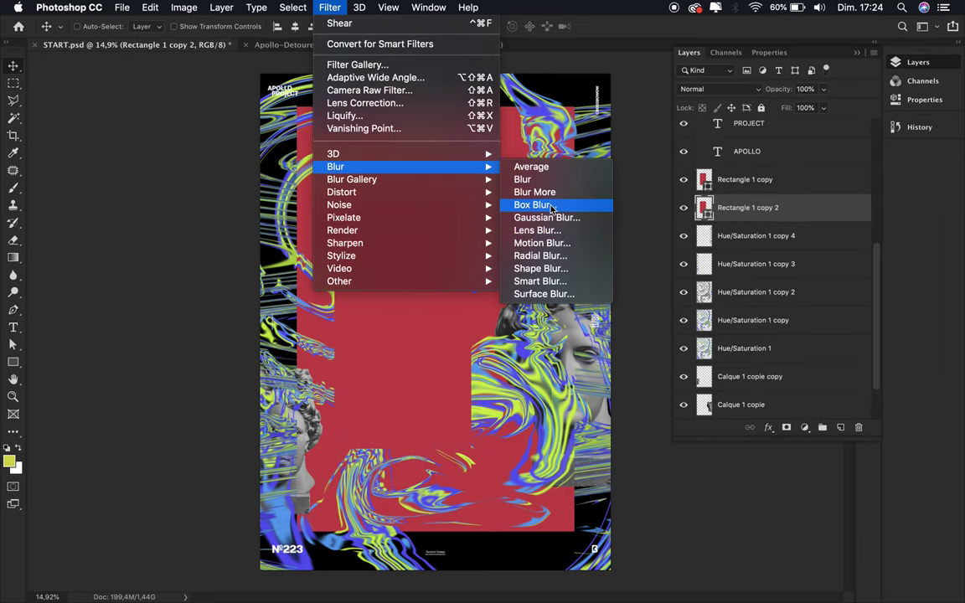
left_click(551, 208)
left_click(551, 208)
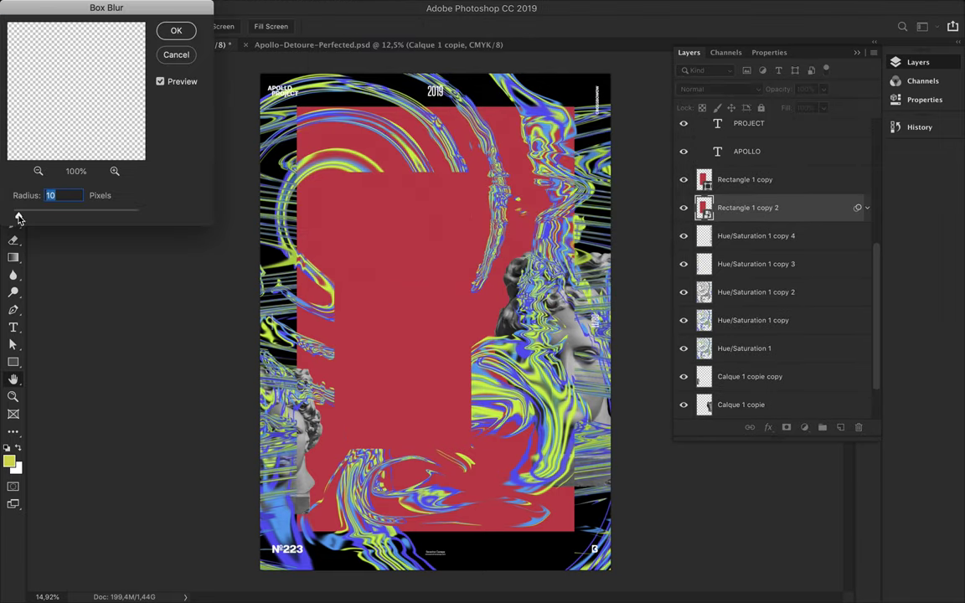
left_click_drag(71, 216, 72, 217)
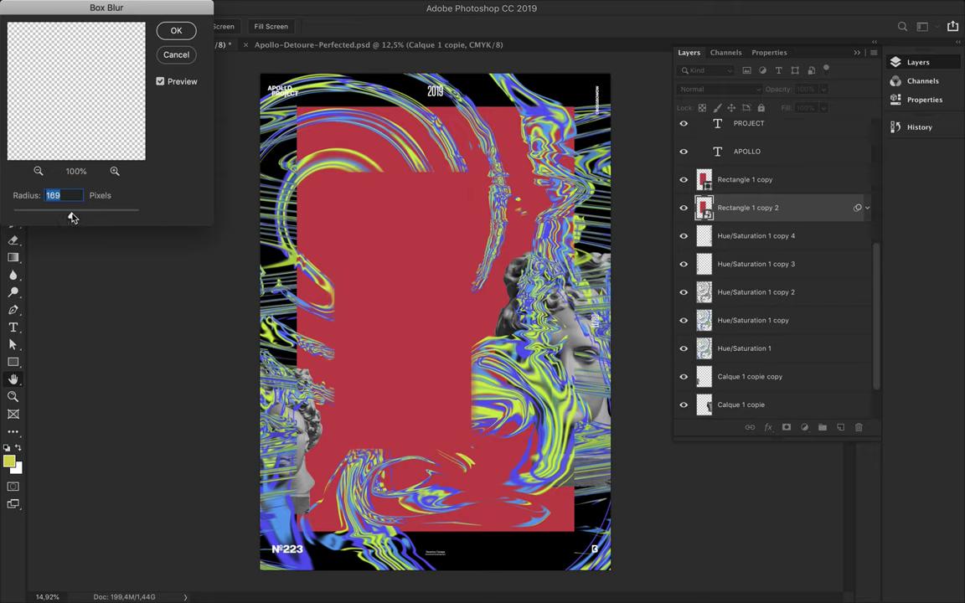
left_click(177, 33)
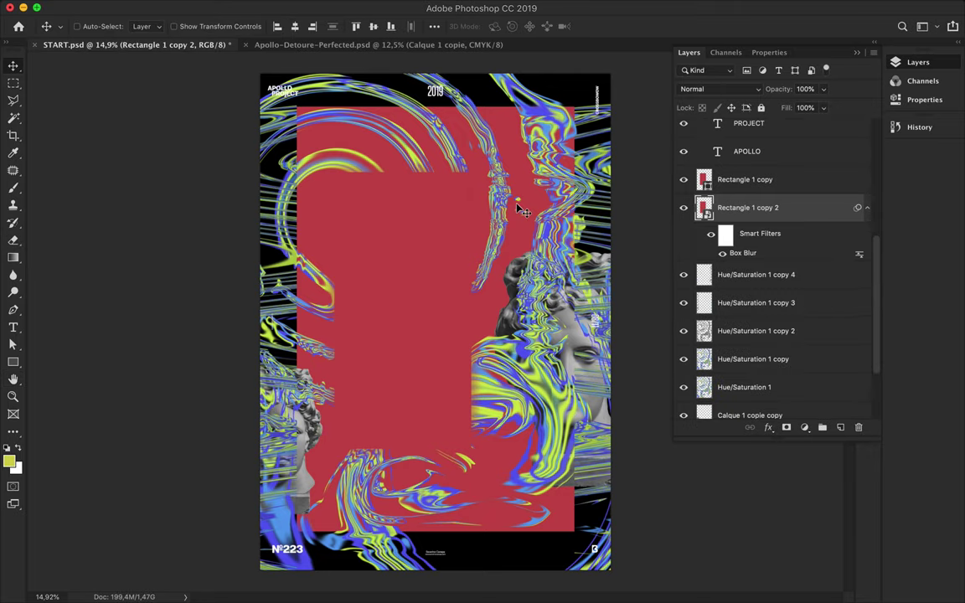
Step: Duplicate and merge the blurred panel, then set it to Color Burn at 21% fill
key("ctrl+j")
left_click(775, 276, "shift")
key("ctrl+e")
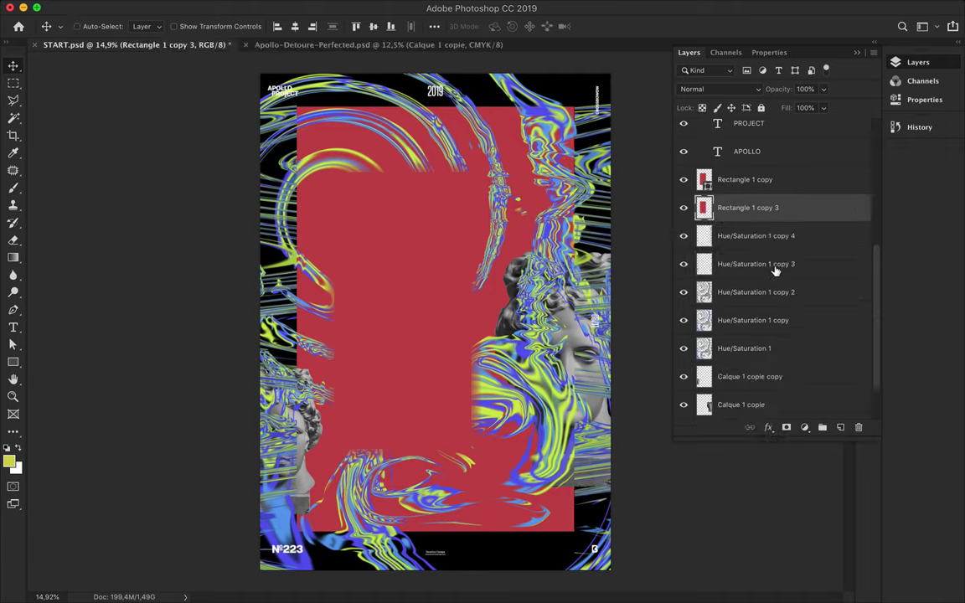
left_click(720, 89)
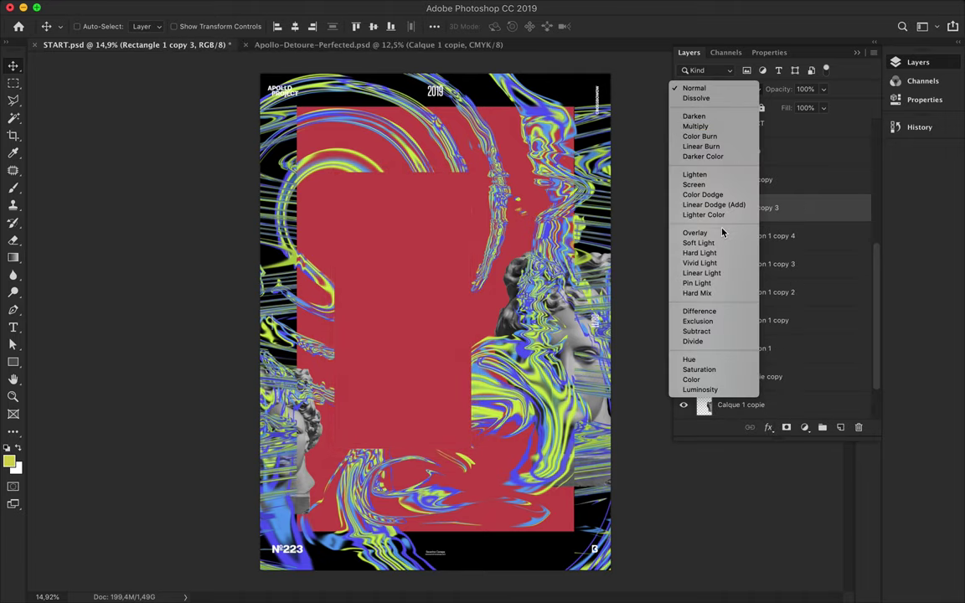
left_click(717, 135)
left_click(740, 89)
left_click_drag(824, 107, 801, 125)
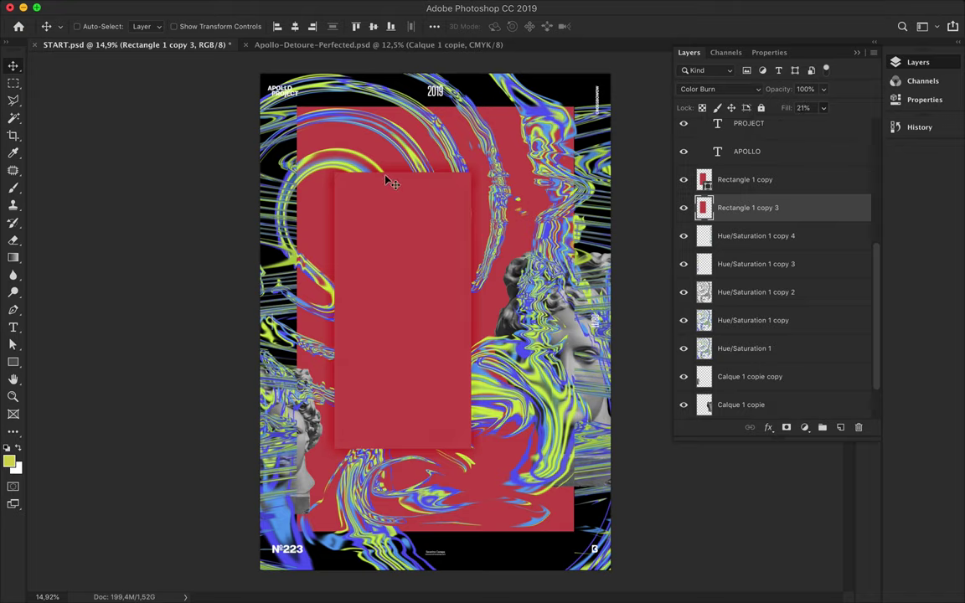
Step: Rotate the blurred rectangle 90°, narrow it, and move it beneath the swirl layers
left_click(718, 193)
key("ctrl+j")
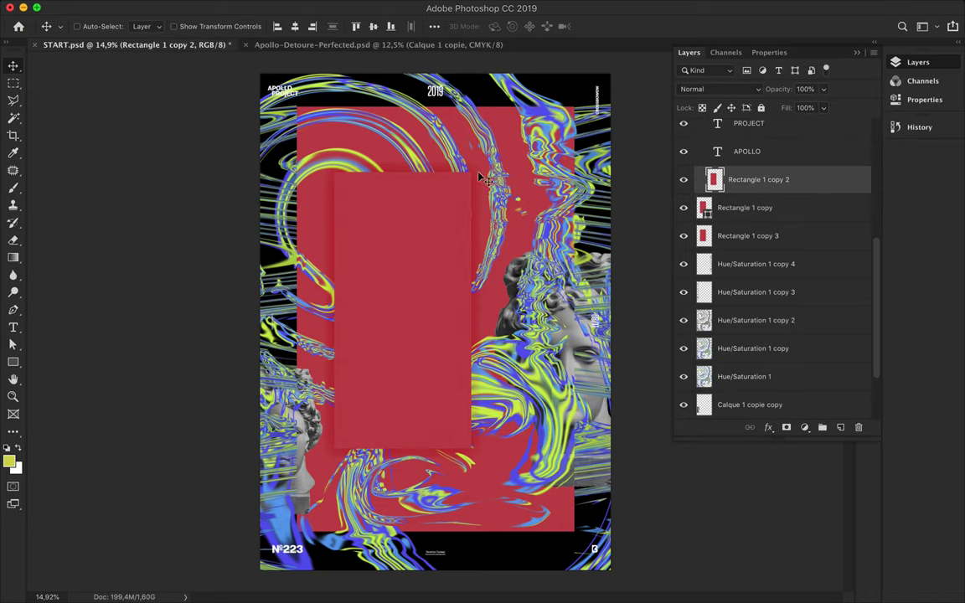
left_click_drag(452, 251, 515, 211)
key("ctrl+t")
mouse_move(400, 113)
left_mouse_down()
mouse_move(635, 193)
mouse_move(635, 210)
mouse_move(547, 151)
left_mouse_up()
key("Return")
left_click_drag(758, 180, 754, 387)
Step: Select both red panel layers and nudge them slightly left
scroll(749, 292, "down", 2)
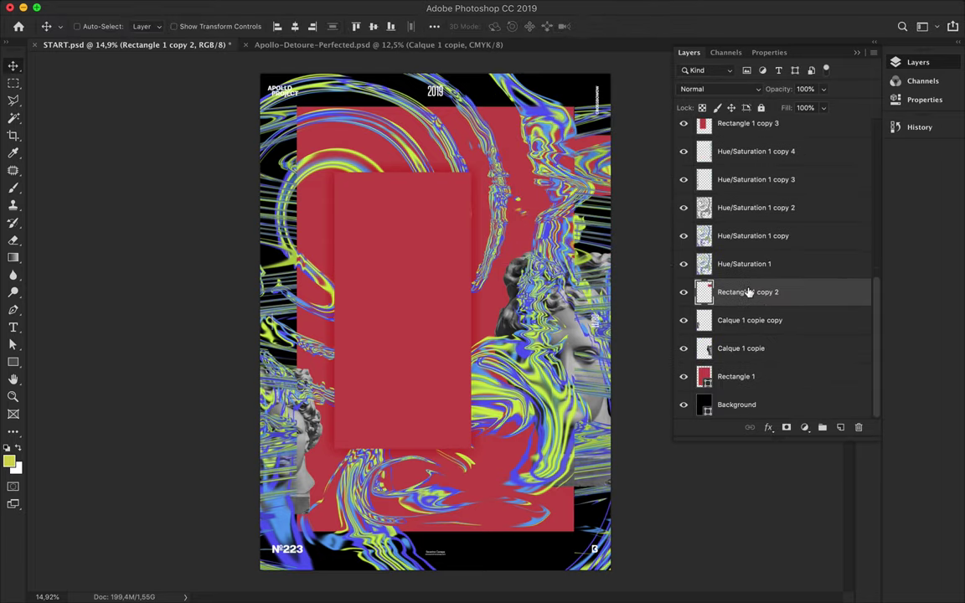
left_click(432, 267, "super")
left_click_drag(432, 267, 419, 268)
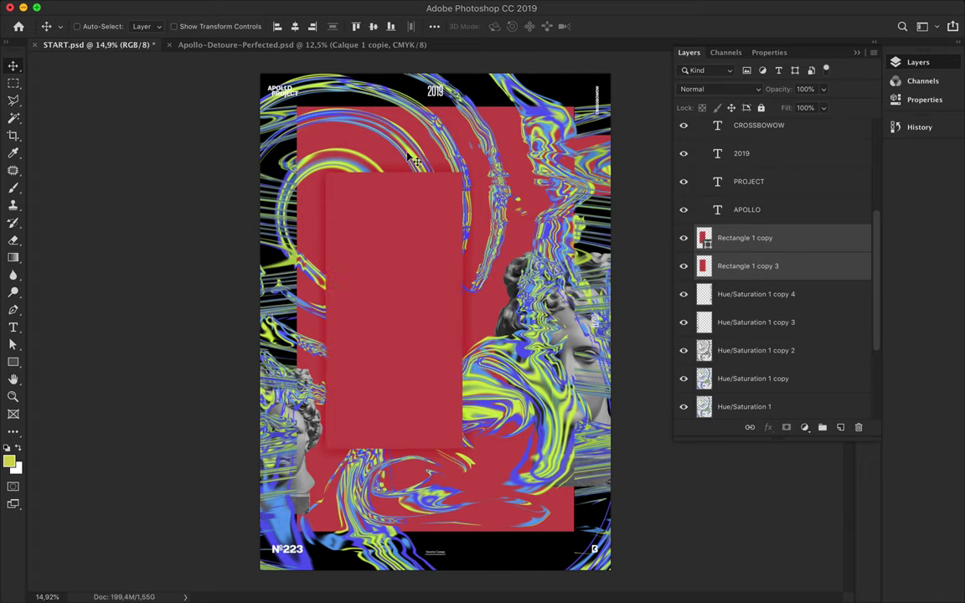
Step: Shrink the selected swirl layers with Free Transform and move them up and left
scroll(770, 294, "down", 3)
left_click(754, 208)
left_click(746, 264, "shift")
key("super+t")
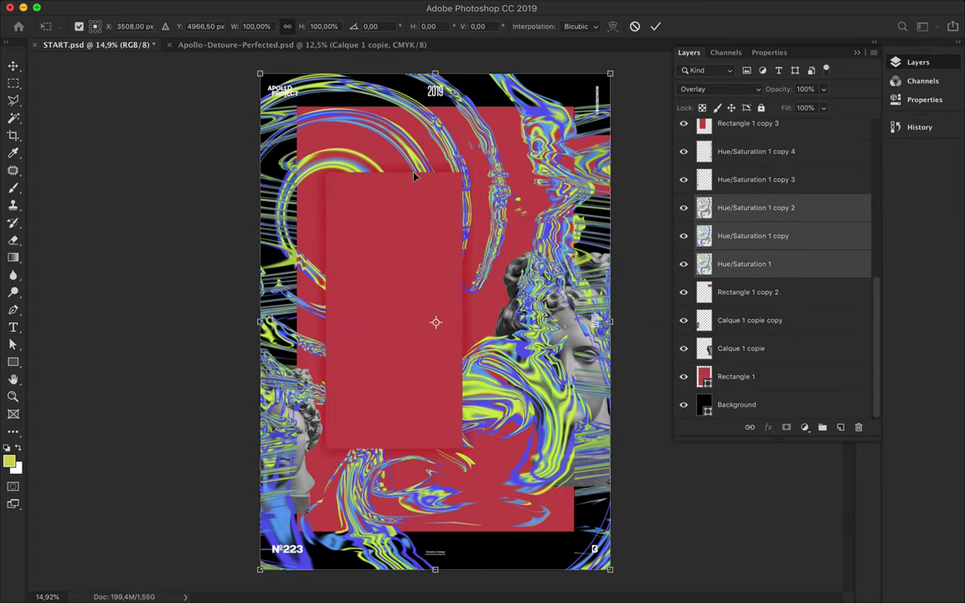
left_click_drag(260, 73, 349, 199)
left_click_drag(522, 473, 459, 371)
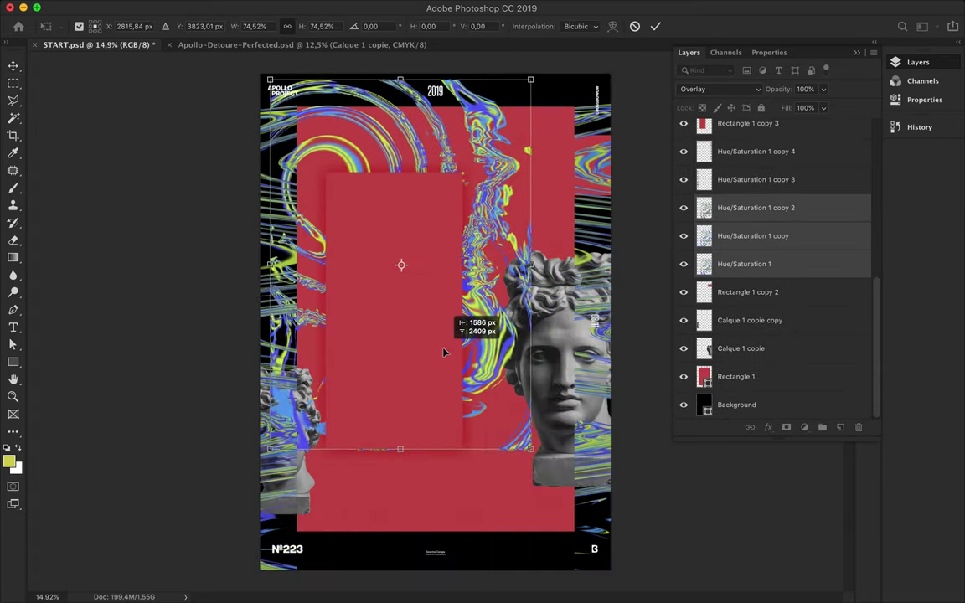
key("Return")
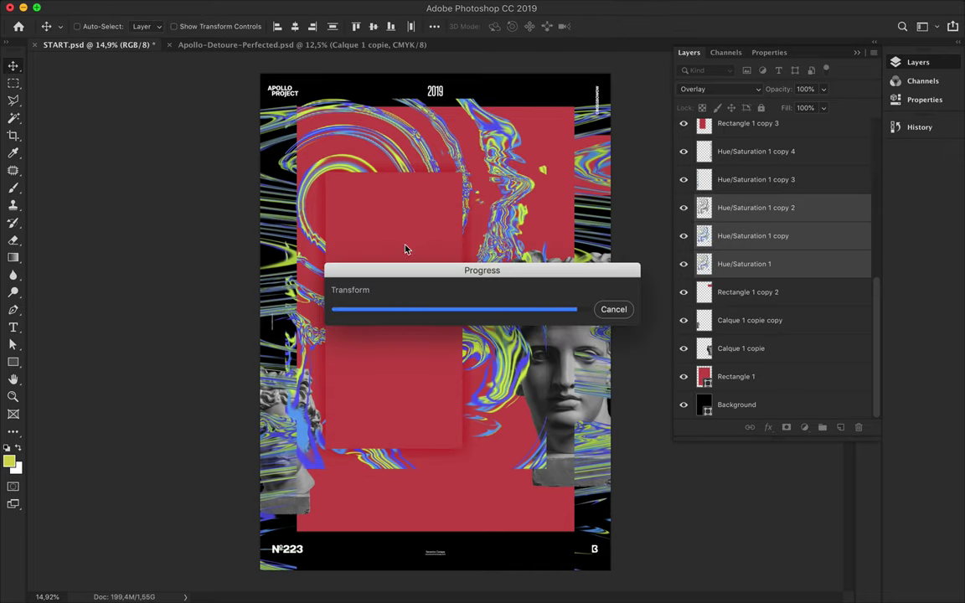
Step: Select both red panel layers, reposition them, and paste the APOLLO text into the poster
scroll(802, 157, "up", 2)
left_click(801, 156)
left_click(775, 144, "shift")
scroll(775, 149, "up", 2)
left_click_drag(764, 182, 440, 232)
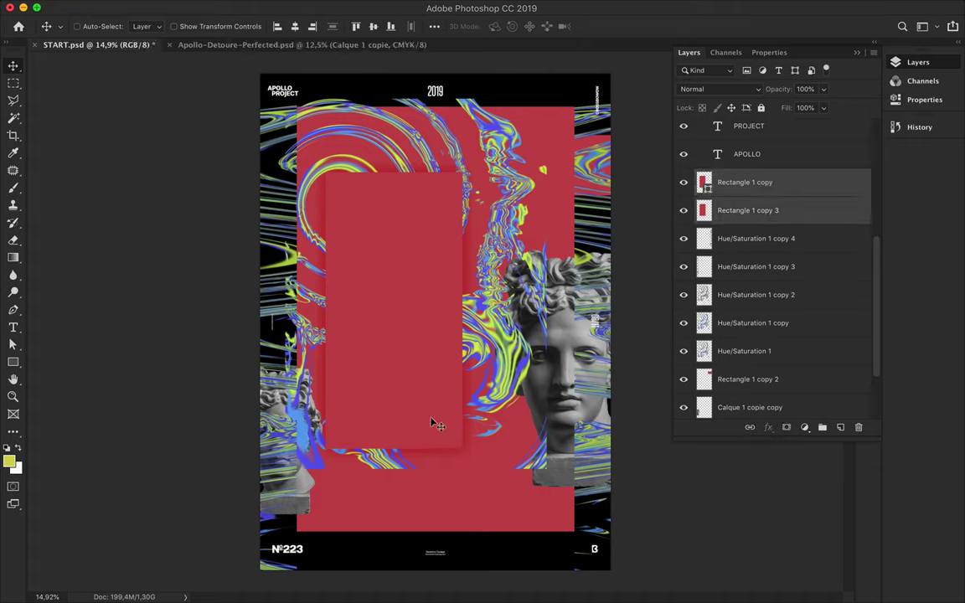
key("cmd+v")
key("cmd+t")
Step: Scale up the APOLLO text, then copy one slice to its own layer and shift it up-right
mouse_move(352, 501)
left_mouse_down()
mouse_move(463, 452)
mouse_move(467, 426)
left_mouse_up()
key("Return")
scroll(423, 499, "up", 3)
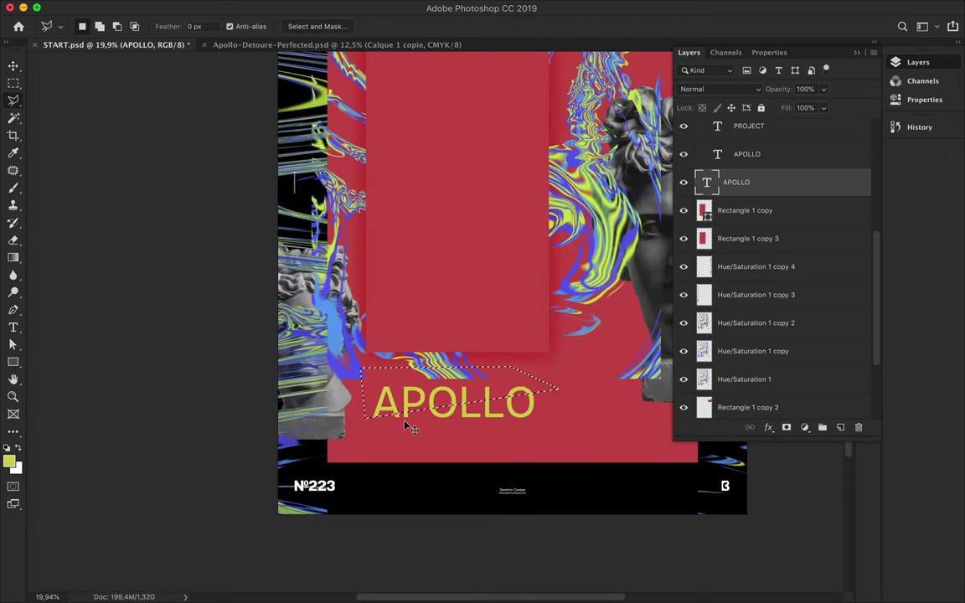
key("cmd+j")
key("v")
left_click_drag(410, 425, 460, 389)
key("alt+bracketleft")
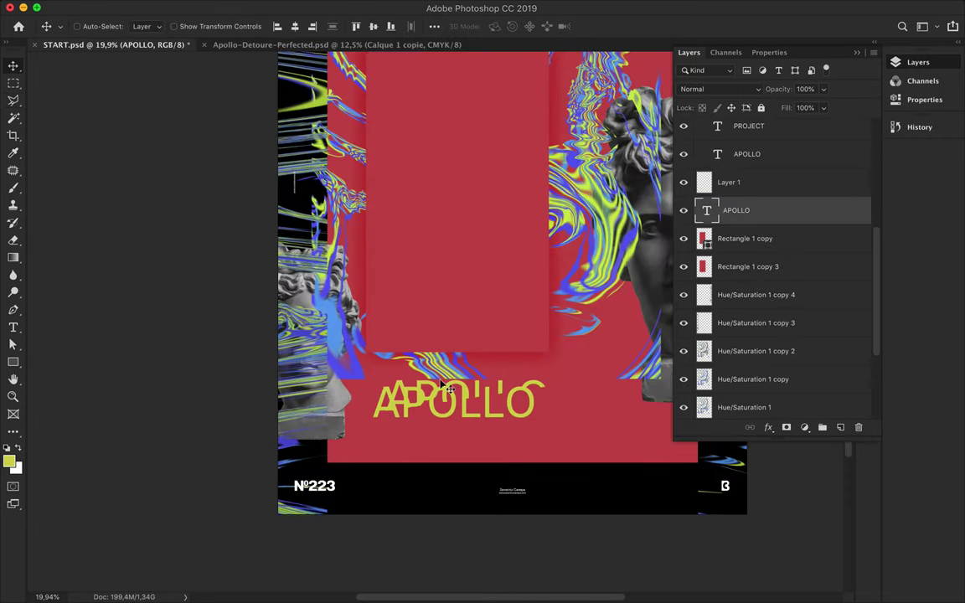
Step: Copy a second APOLLO slice to a new layer and move it up under the title
key("cmd+j")
key("v")
left_click_drag(365, 421, 455, 428)
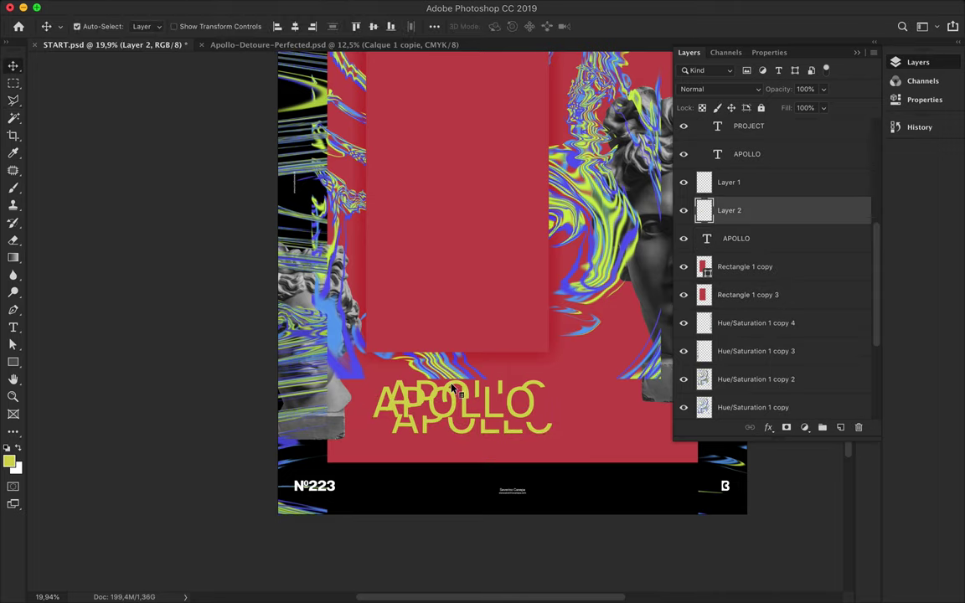
left_click_drag(453, 389, 457, 374)
left_click(729, 181, "shift")
left_click(764, 238, "shift")
left_click(740, 248)
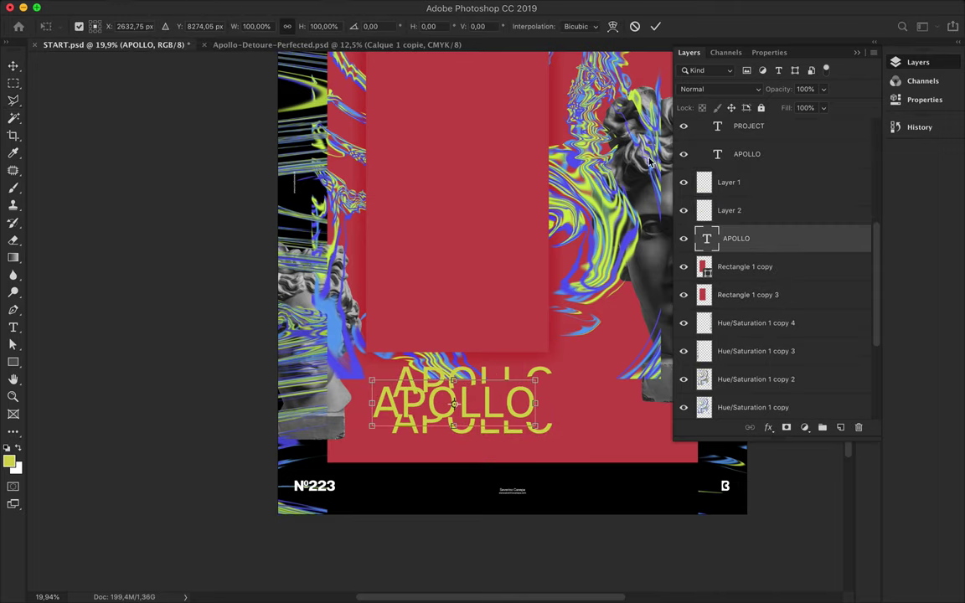
Step: Change the APOLLO text colour to white
key("t")
left_click(475, 26)
left_click(501, 167)
key("Return")
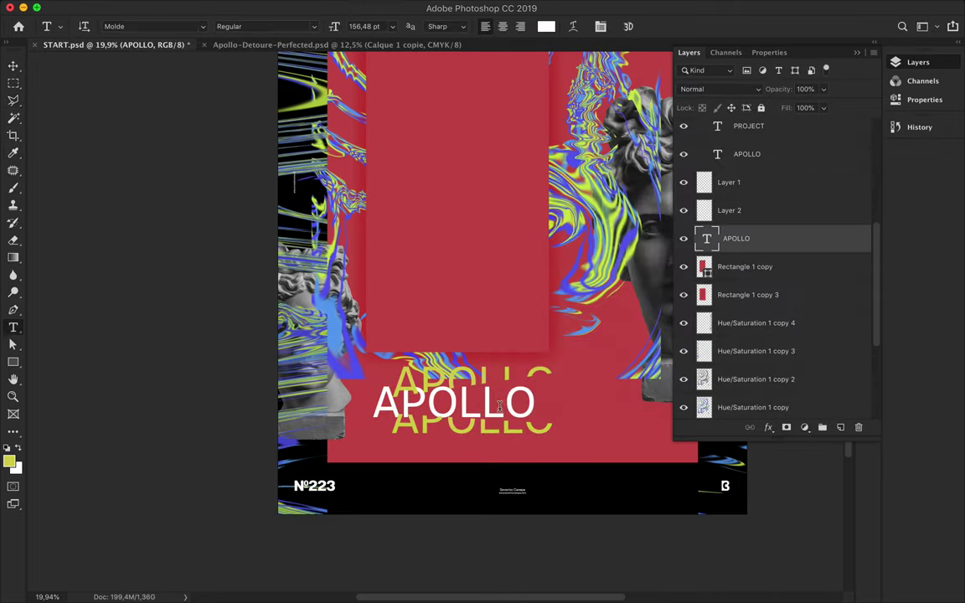
key("v")
scroll(449, 342, "right", 5)
key("t")
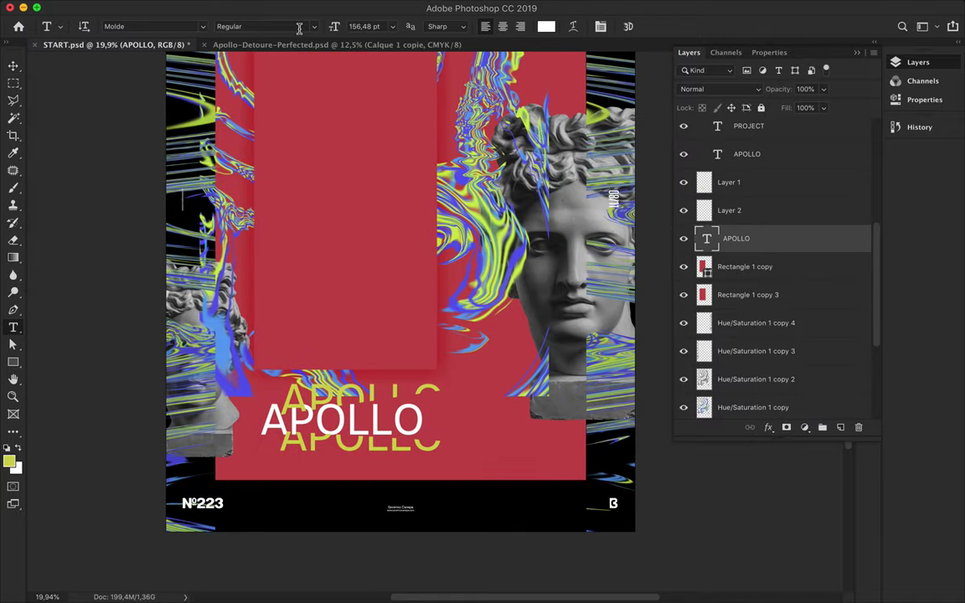
scroll(400, 292, "down", 2)
Step: Duplicate the APOLLO text, enlarge it to about 252%, and place it at the poster's top
key("v")
mouse_move(408, 510)
left_mouse_down()
mouse_move(350, 122)
mouse_move(609, 188)
left_mouse_up()
key("ctrl+t")
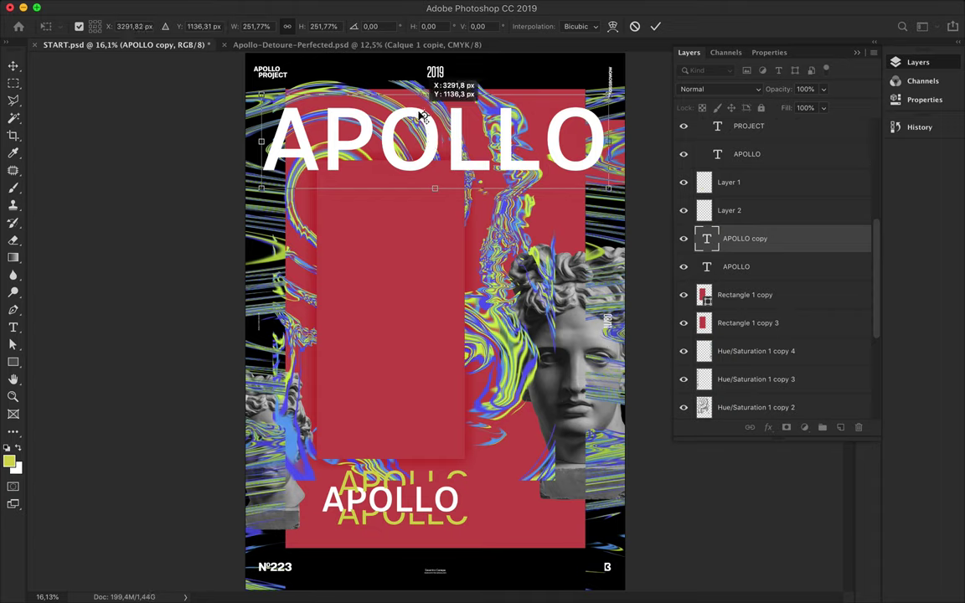
key("Return")
left_click_drag(436, 133, 415, 107)
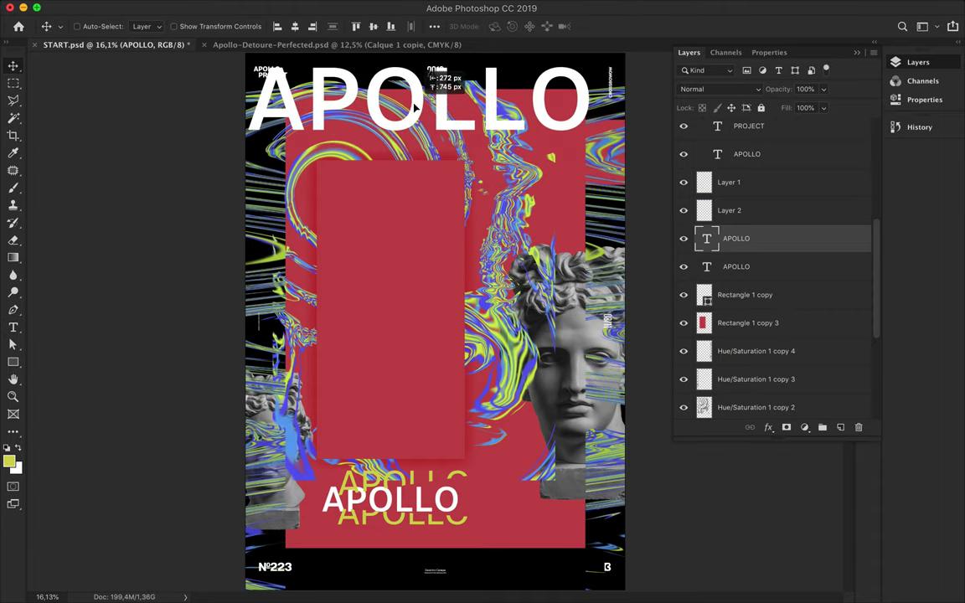
Step: Set the foreground colour to #463838
key("i")
scroll(211, 118, "down", 1)
left_click(8, 461)
left_click(534, 289)
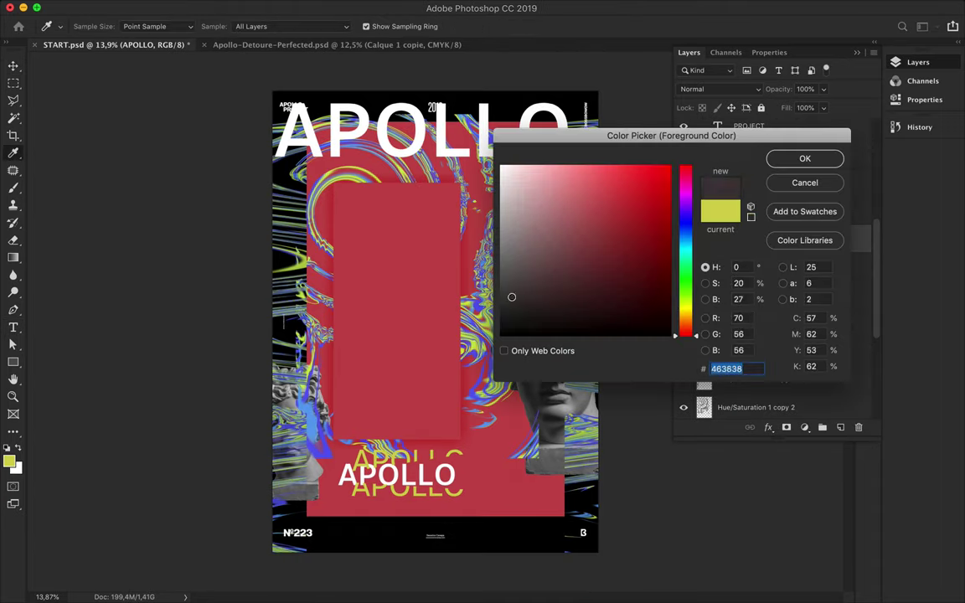
Step: Draw a black-filled rectangle bar across the top of the poster
key("Return")
key("u")
left_click_drag(265, 84, 618, 132)
key("v")
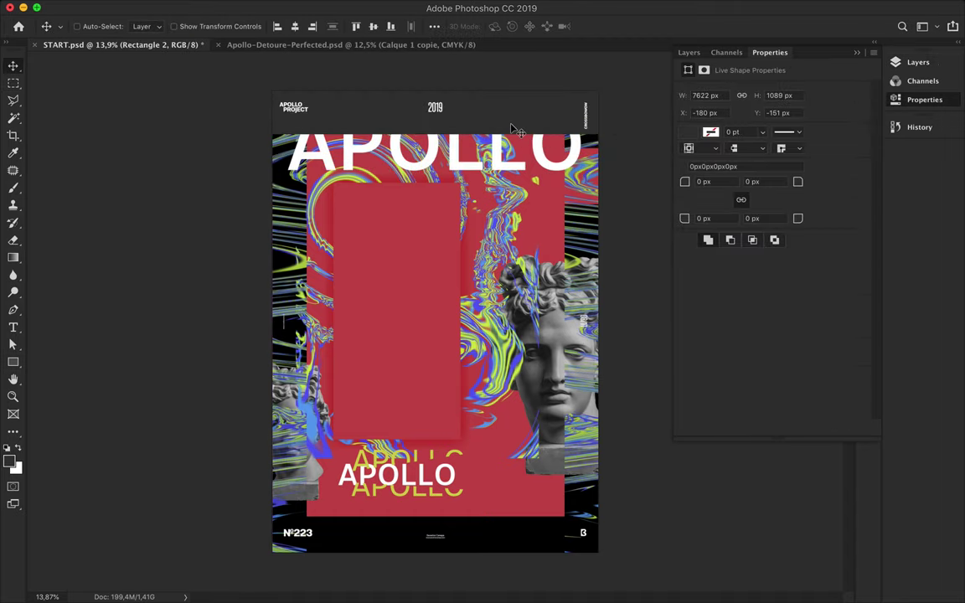
key("a")
left_click(200, 26)
key("v")
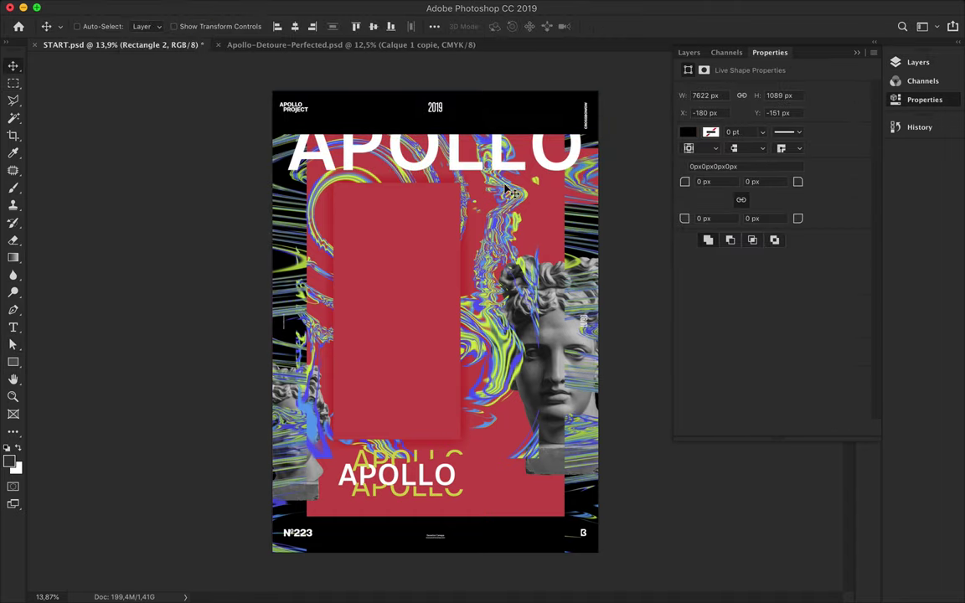
Step: Move the large APOLLO title up behind the black bar, then select the background layer
left_click_drag(503, 172, 489, 142)
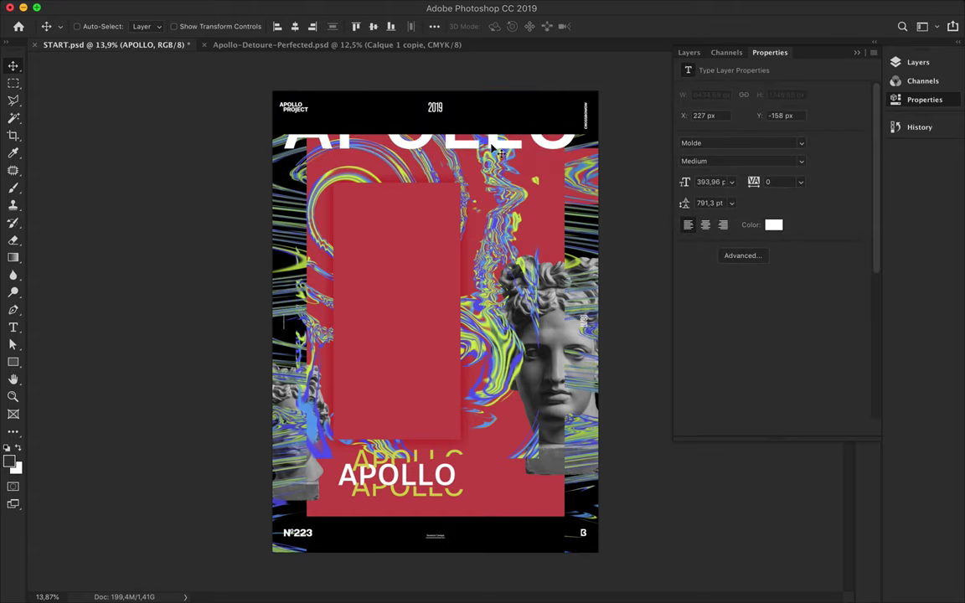
left_click_drag(492, 147, 494, 156)
left_click(272, 191, "ctrl")
key("ctrl+t")
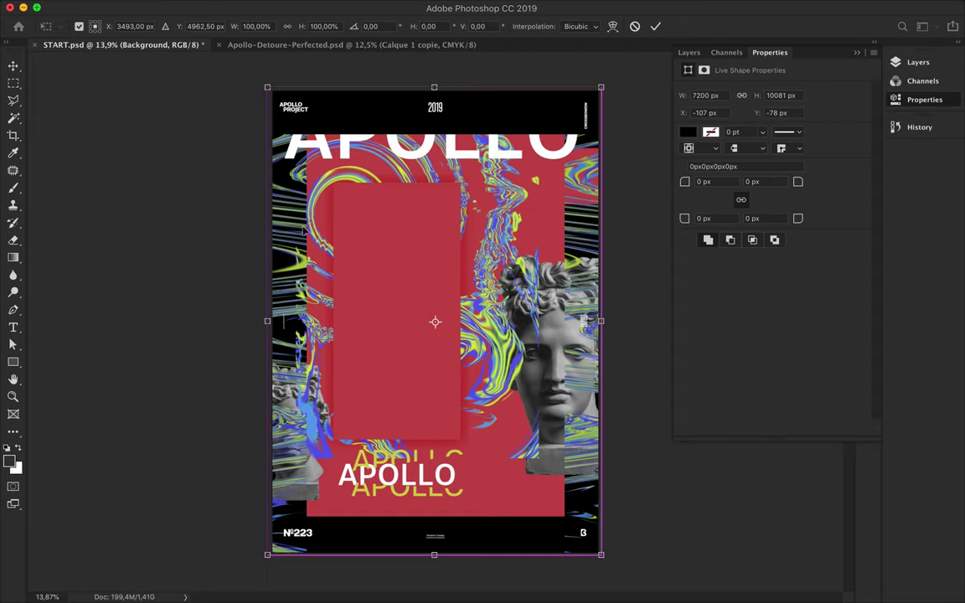
key("Return")
Step: Shift the left and right edge strips and move the right-side bust left onto the red panel
left_click_drag(302, 230, 270, 271)
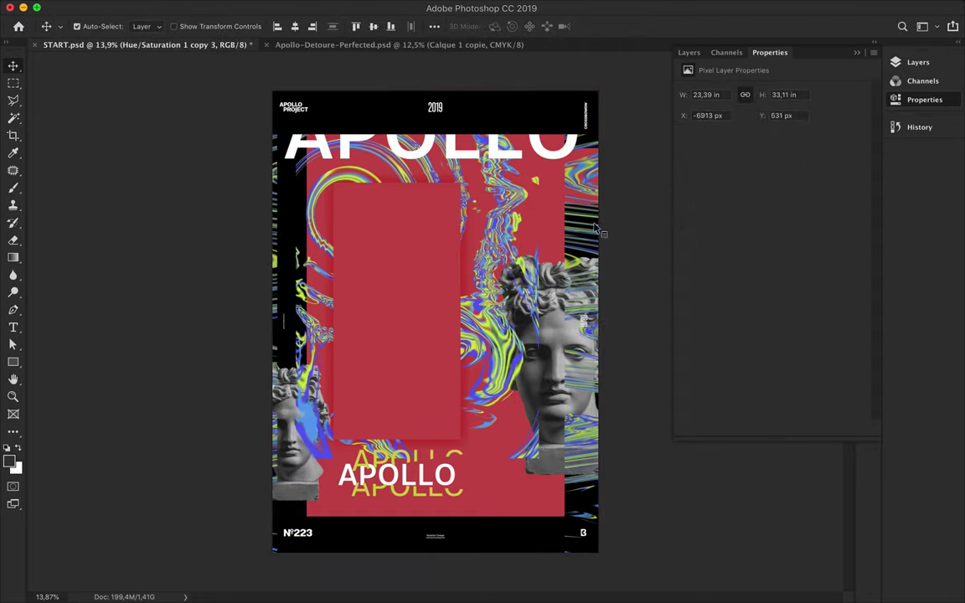
left_click_drag(595, 228, 610, 239)
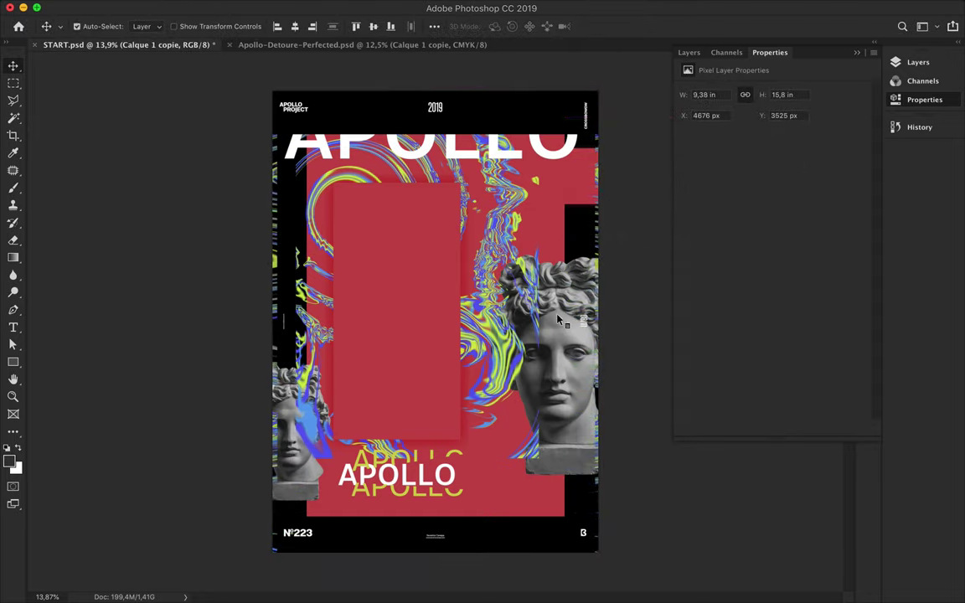
left_click_drag(559, 320, 474, 270)
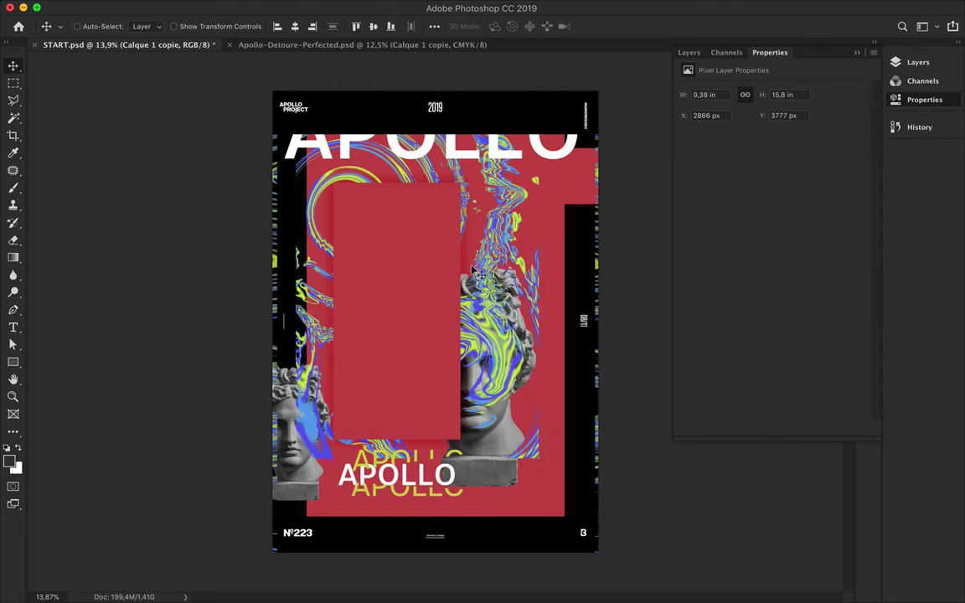
left_click(486, 340)
Step: Marquee a small area on the bust and merge the three swirl layers into one
key("m")
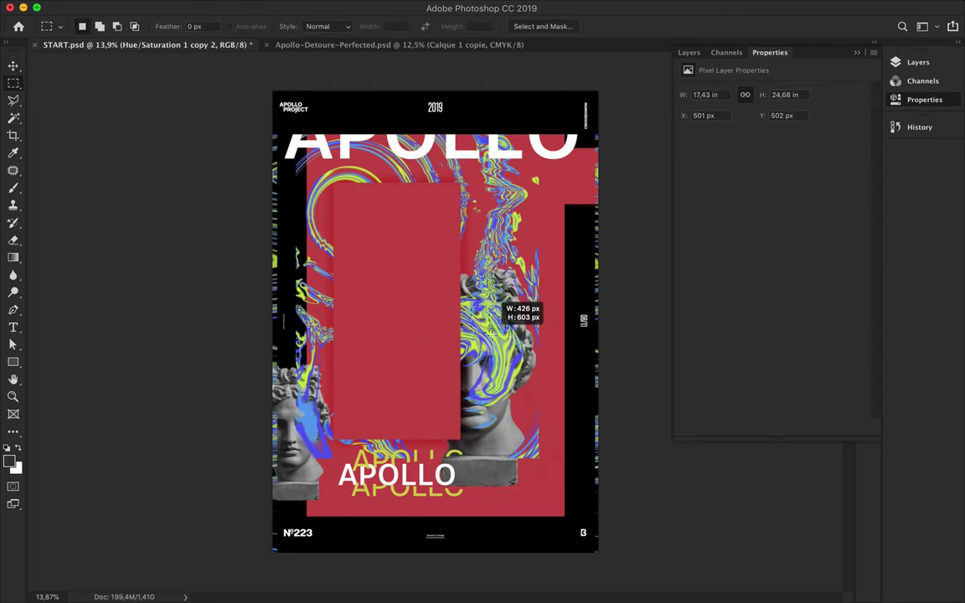
left_click_drag(453, 273, 490, 308)
key("F7")
left_click(769, 264, "shift")
key("ctrl+e")
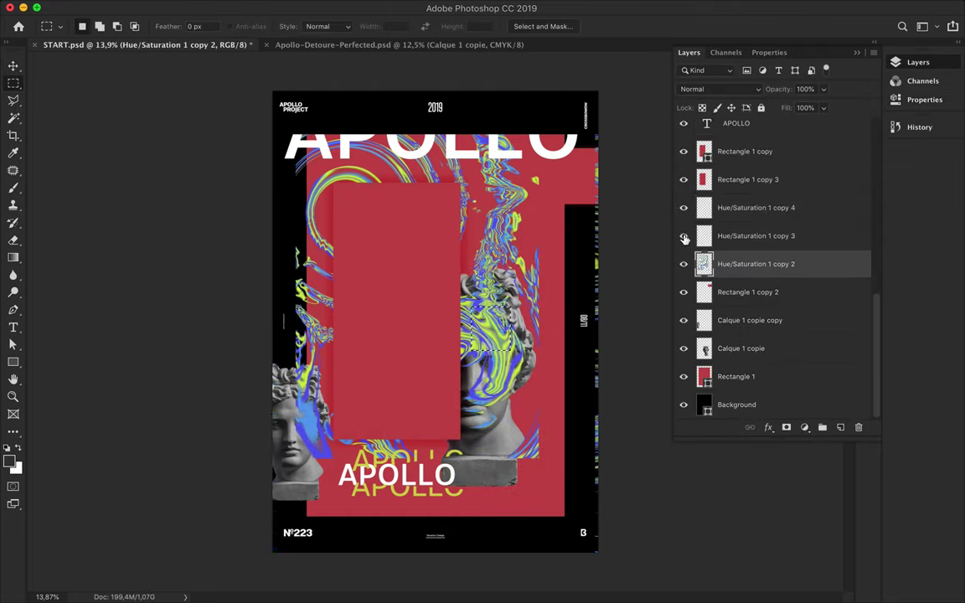
Step: Copy the swirl slice to a new layer and stretch it into a long streak across the bust
key("ctrl+j")
mouse_move(500, 339)
left_mouse_down()
mouse_move(545, 367)
mouse_move(630, 366)
left_mouse_up()
key("ctrl+t")
key("Return")
left_click_drag(569, 367, 477, 325)
key("ctrl+plus")
mouse_move(453, 396)
left_mouse_down()
mouse_move(495, 403)
mouse_move(457, 410)
mouse_move(490, 459)
mouse_move(469, 400)
mouse_move(391, 408)
left_mouse_up()
key("ctrl+minus")
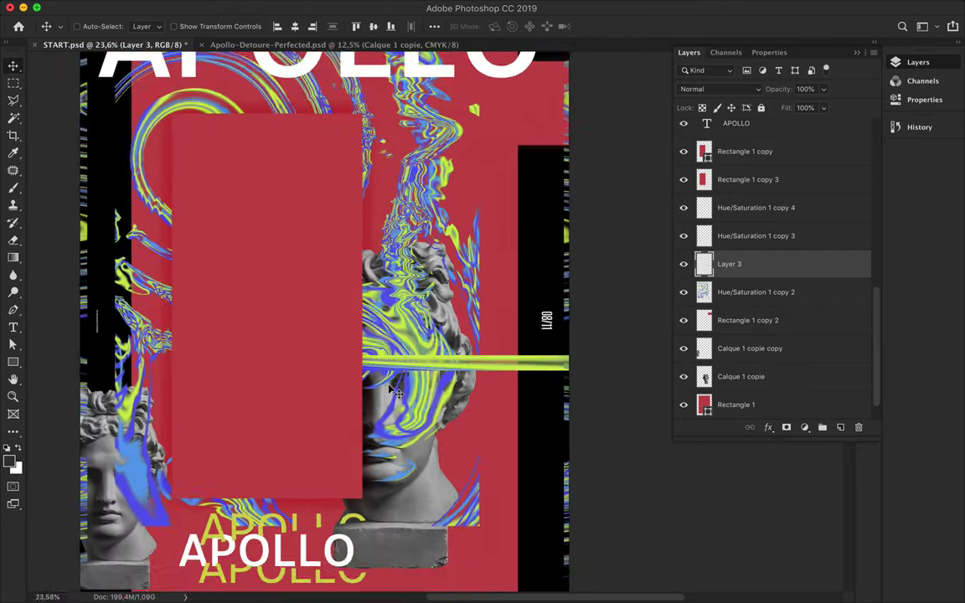
Step: Duplicate the merged swirl layer and apply two blur filters to the copy
mouse_move(754, 292)
left_mouse_down()
mouse_move(733, 308)
mouse_move(733, 331)
left_mouse_up()
left_click(329, 8)
left_click(571, 188)
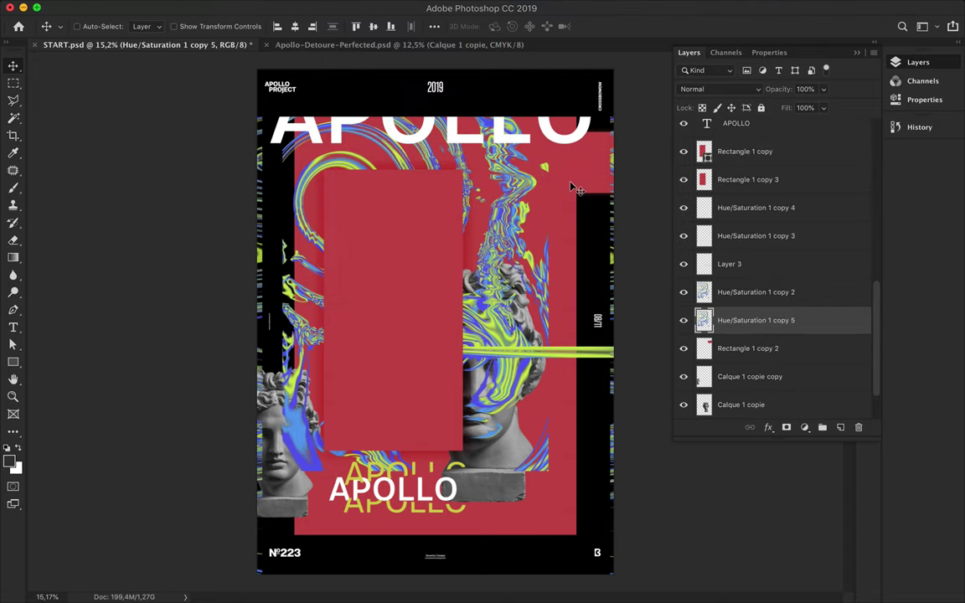
left_click(335, 7)
left_click(549, 176)
Step: Try Screen and Luminosity blend modes on the blurred copy, reset it to Normal, and add a Levels adjustment
left_click(721, 88)
left_click(724, 189)
left_click(719, 89)
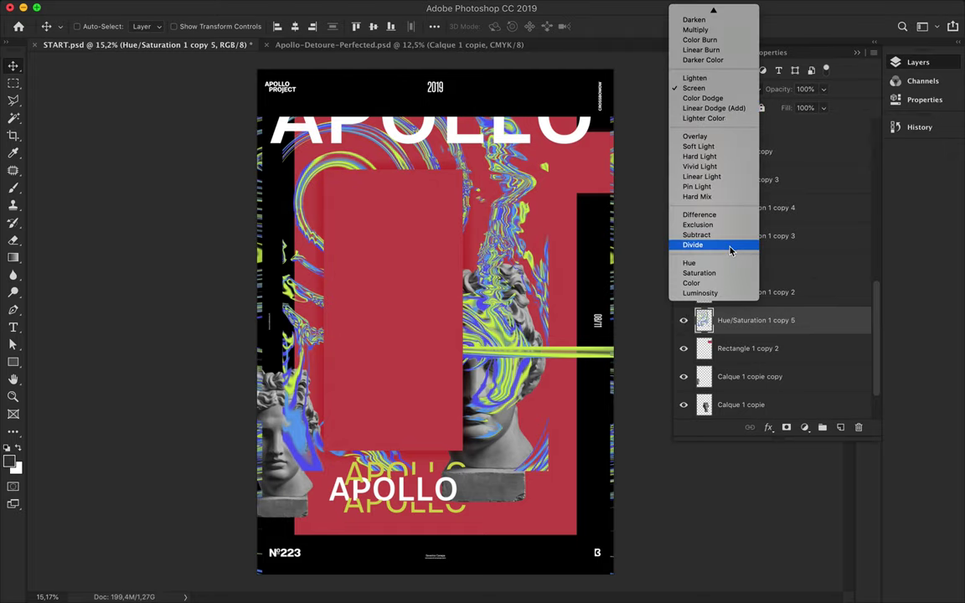
left_click(727, 292)
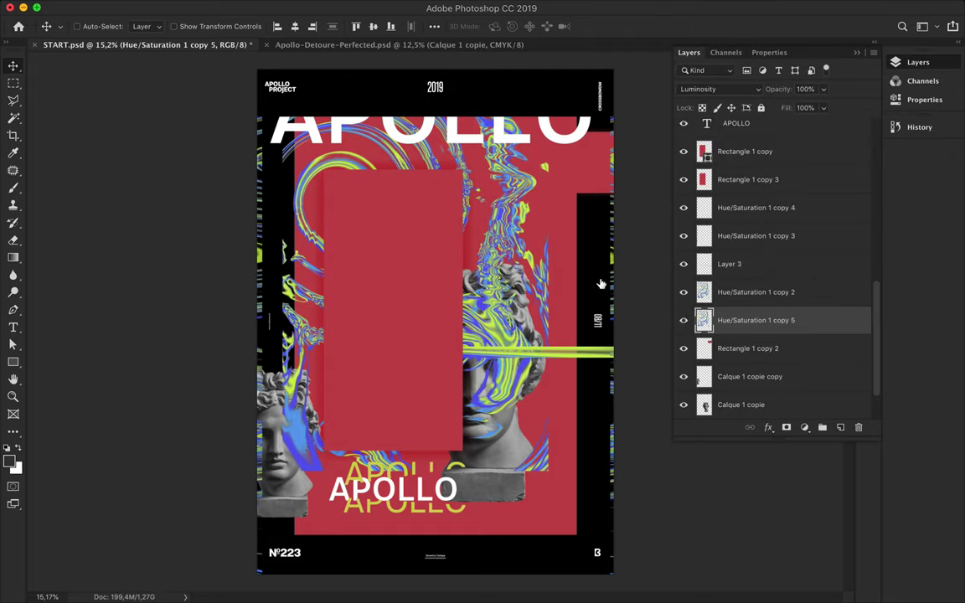
scroll(456, 269, "up", 3)
scroll(469, 243, "up", 2)
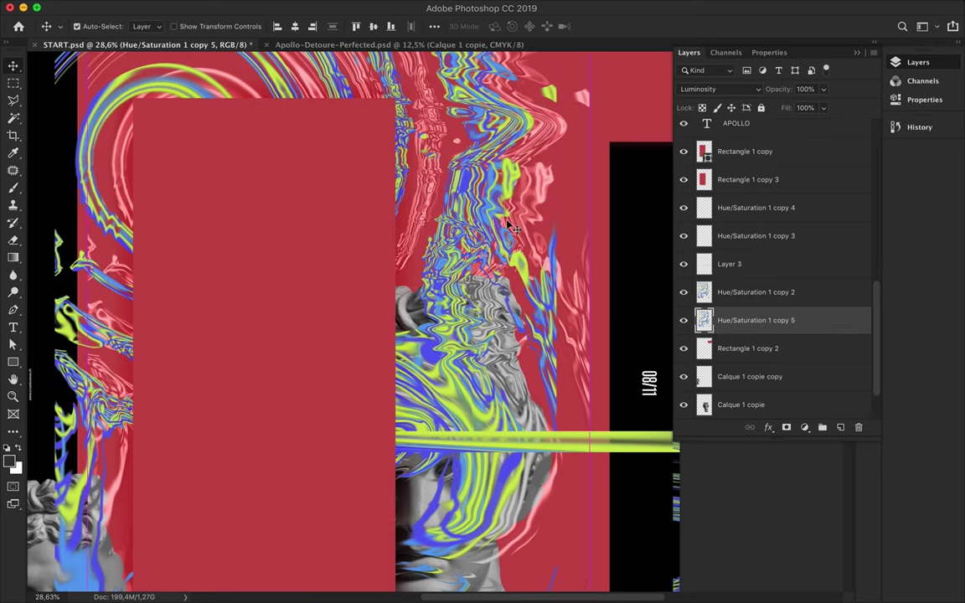
left_click(719, 89)
left_click(712, 10)
left_click(804, 427)
left_click(825, 496)
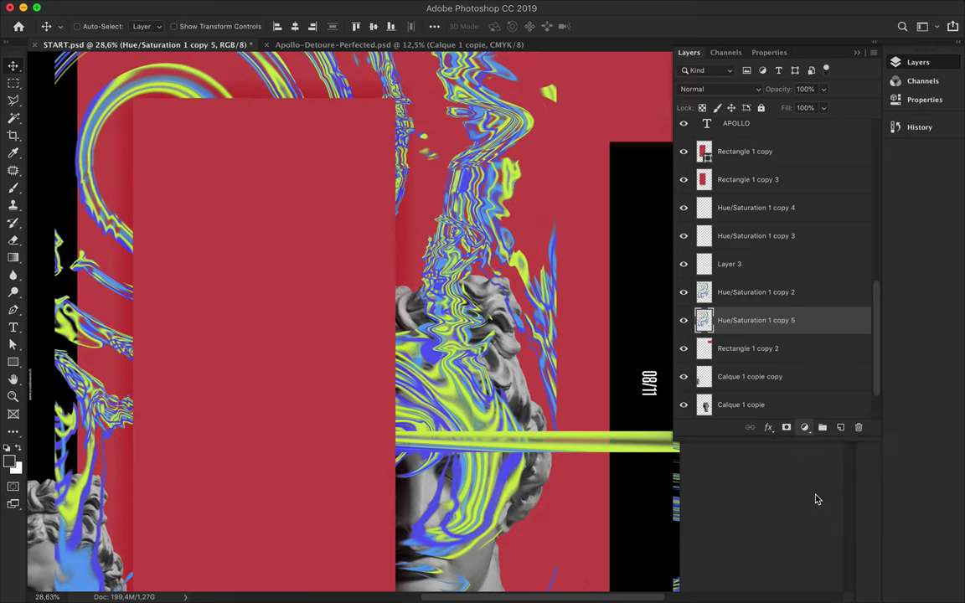
Step: Raise the Levels black input to 223, clip it below, and shift Hue/Saturation 1 copy 5 about 158 px
left_click_drag(702, 191, 843, 191)
left_click(688, 52)
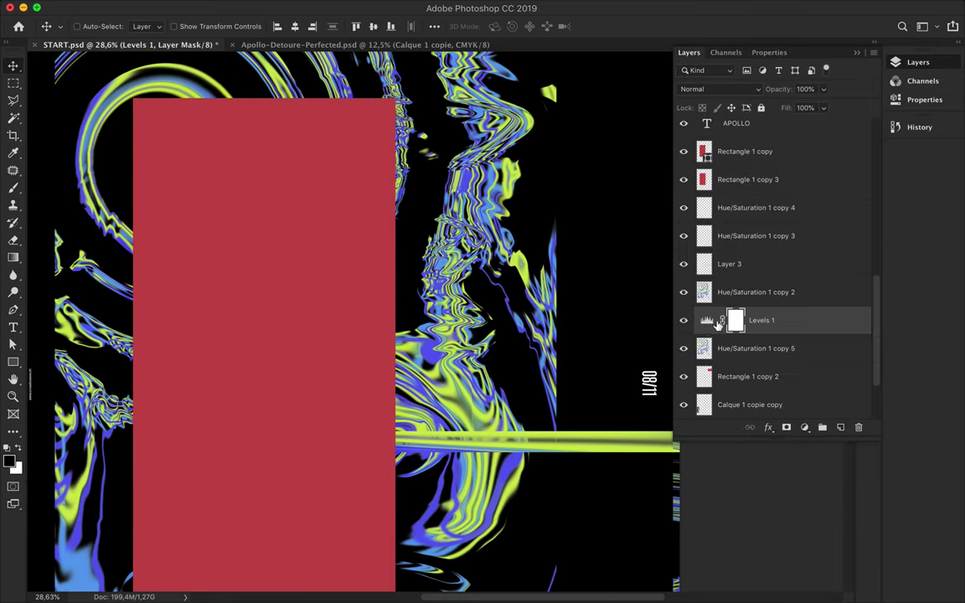
left_click(708, 334, "alt")
left_click(760, 340)
left_click_drag(469, 252, 517, 264)
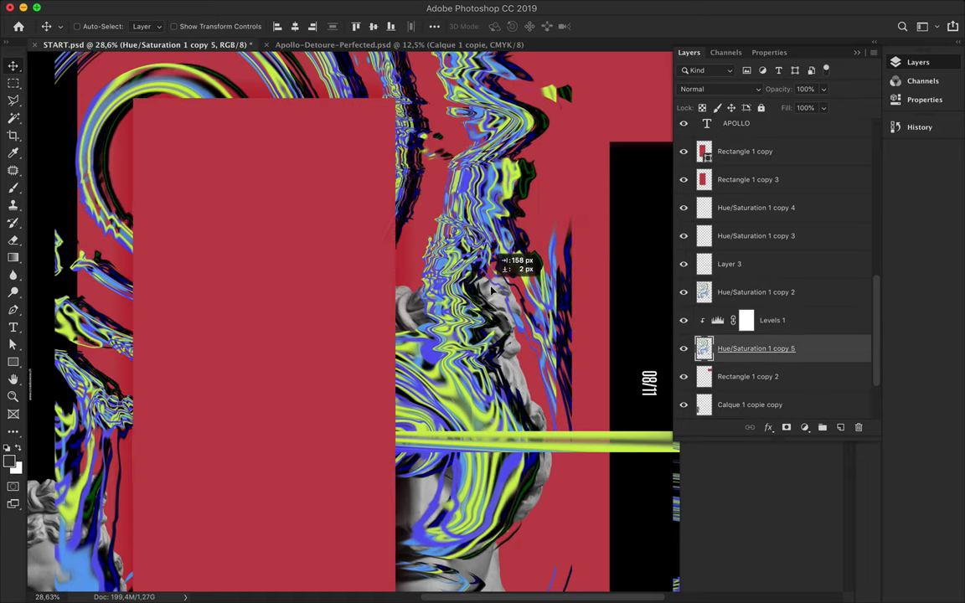
Step: Apply a 76.6-pixel Gaussian Blur to the swirl copy
left_click(329, 8)
left_click(546, 218)
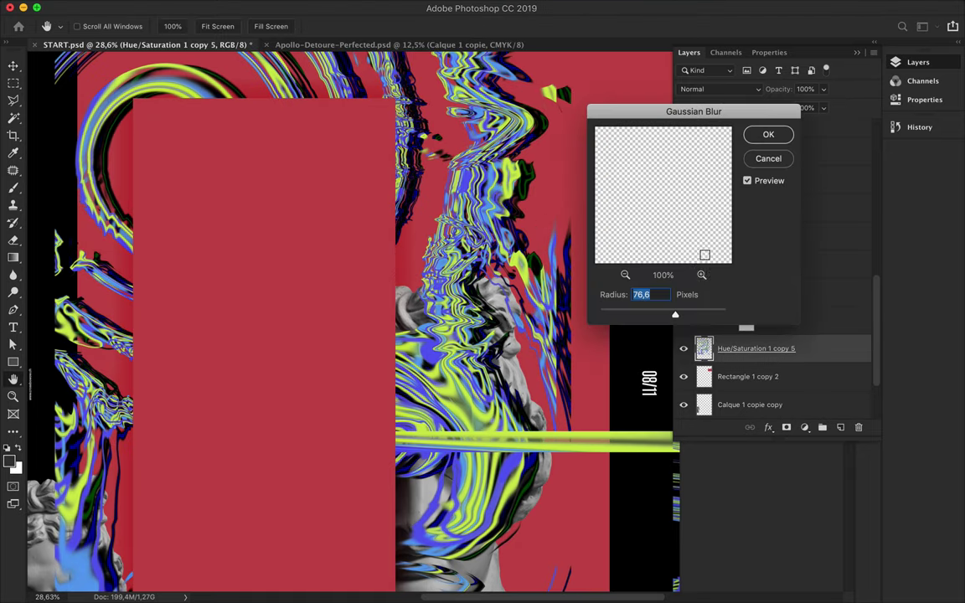
left_click_drag(607, 310, 676, 316)
left_click(768, 136)
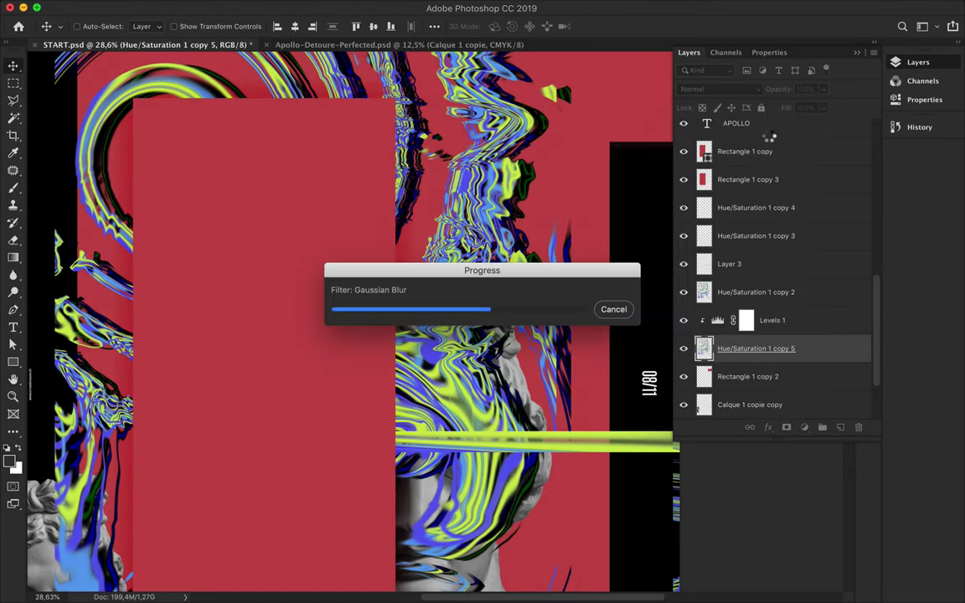
Step: Lower the blurred layer's fill to about 57%
left_click(823, 107)
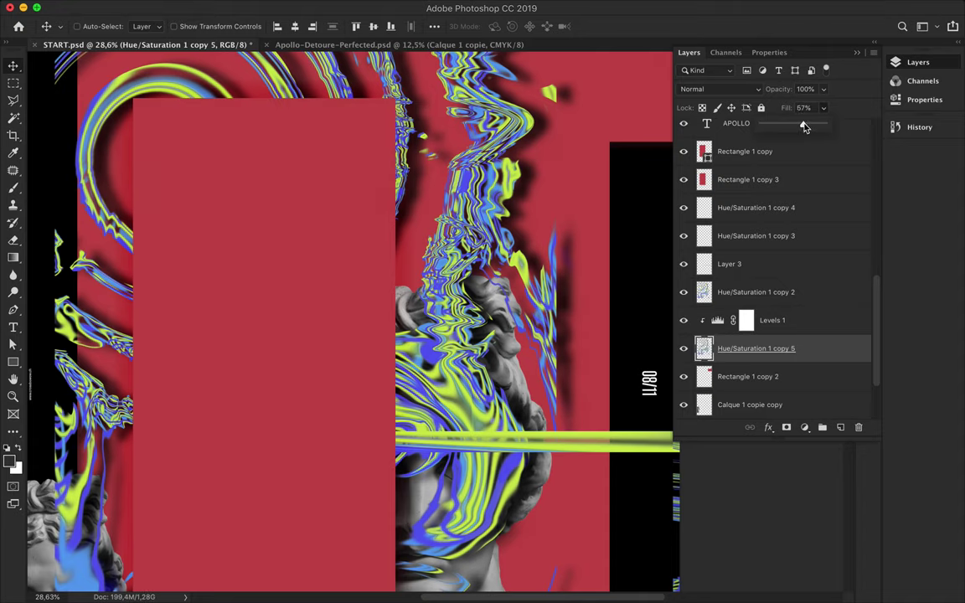
left_click_drag(826, 124, 797, 124)
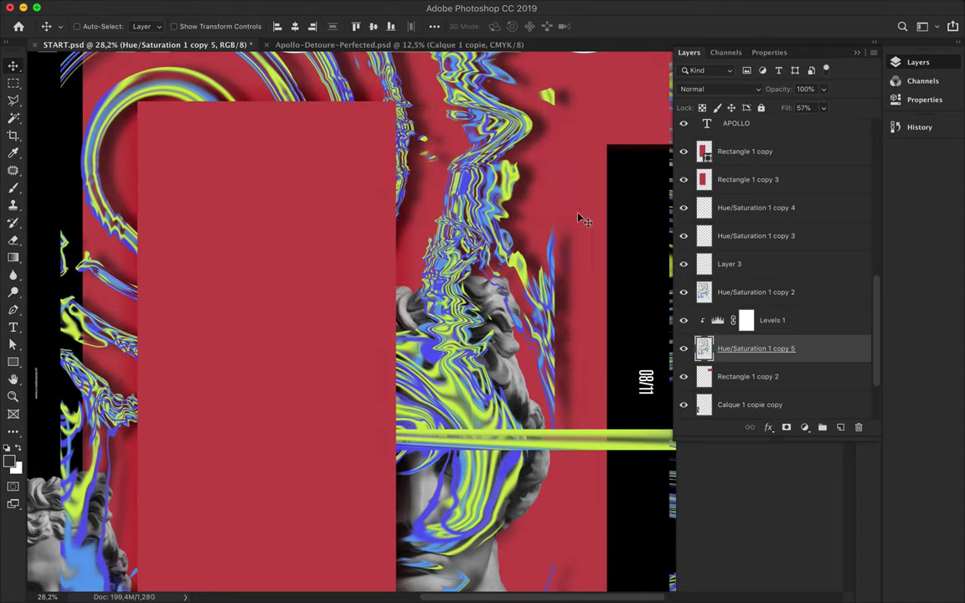
key("ctrl+0")
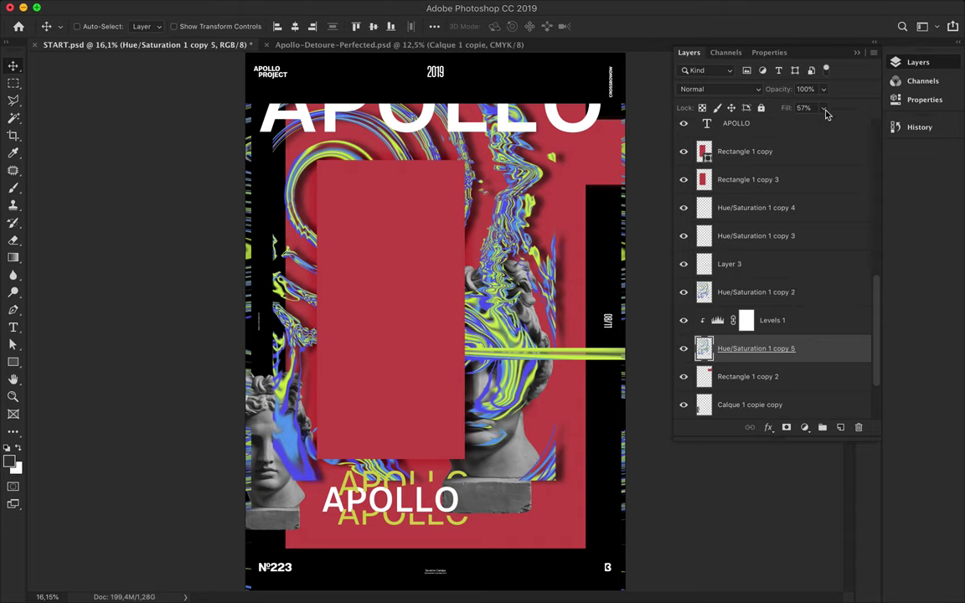
left_click(824, 107)
left_click_drag(826, 124, 804, 124)
Step: Merge the blurred layer down into Levels 1 and select the Hue/Saturation 1 copy 2 layer
left_click(772, 327, "shift")
key("ctrl+e")
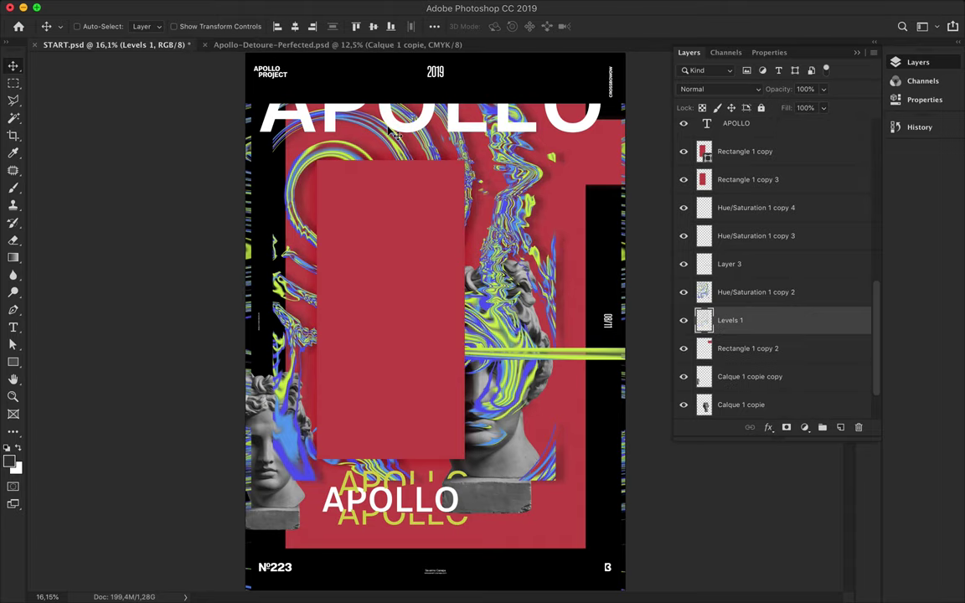
scroll(390, 132, "up", 2)
left_click(452, 217, "ctrl")
Step: Copy a swirl square to a new layer and place duplicates along the poster's right edge
key("m")
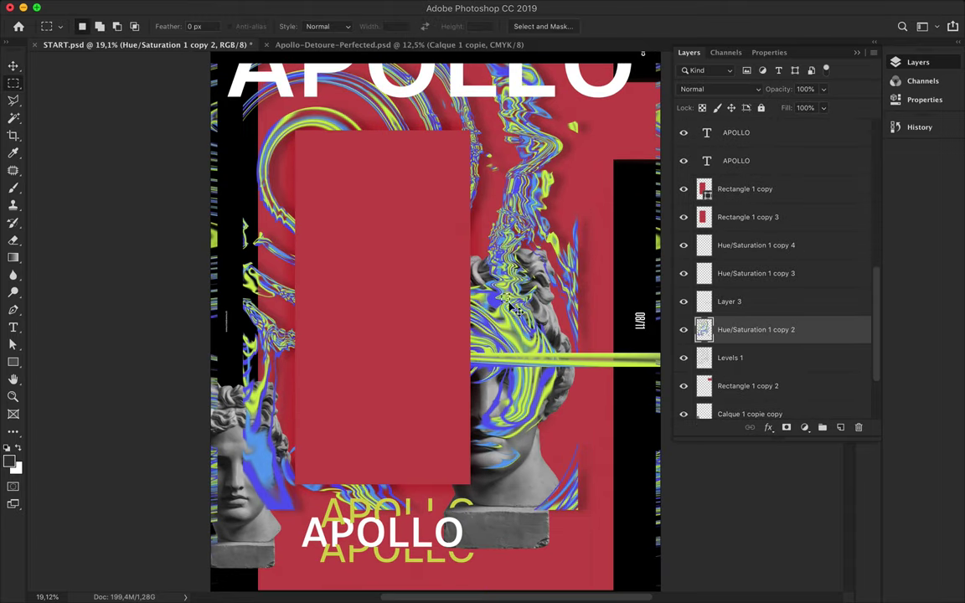
key("ctrl+j")
key("v")
mouse_move(594, 248)
left_mouse_down()
mouse_move(615, 320)
mouse_move(614, 417)
left_mouse_up()
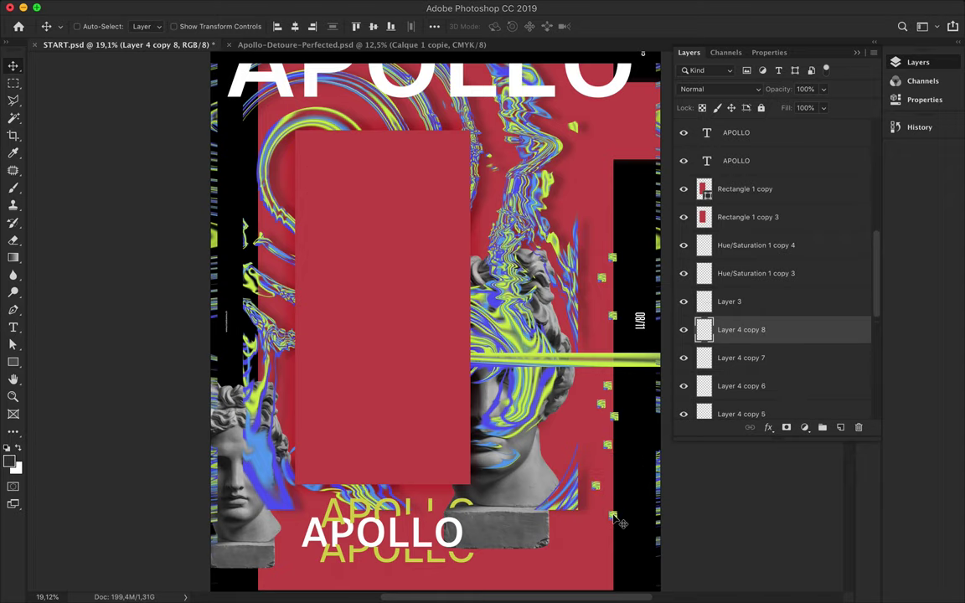
scroll(623, 523, "down", 1)
mouse_move(612, 469)
left_mouse_down()
mouse_move(598, 507)
mouse_move(614, 517)
left_mouse_up()
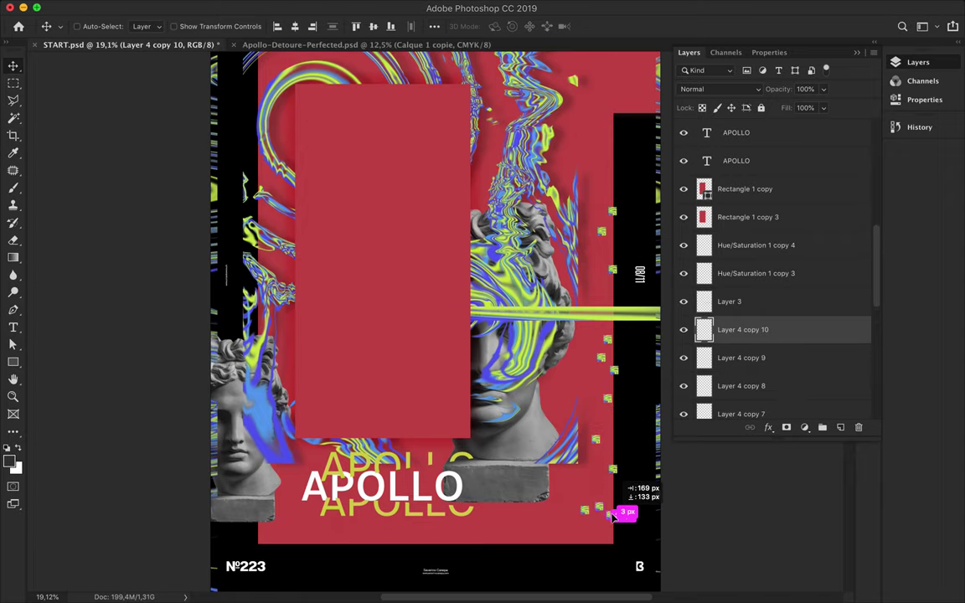
Step: Add more swirl square copies at the lower right and along the bottom edge, then select the small lower-left bust
scroll(614, 571, "down", 1)
left_click_drag(614, 571, 625, 549)
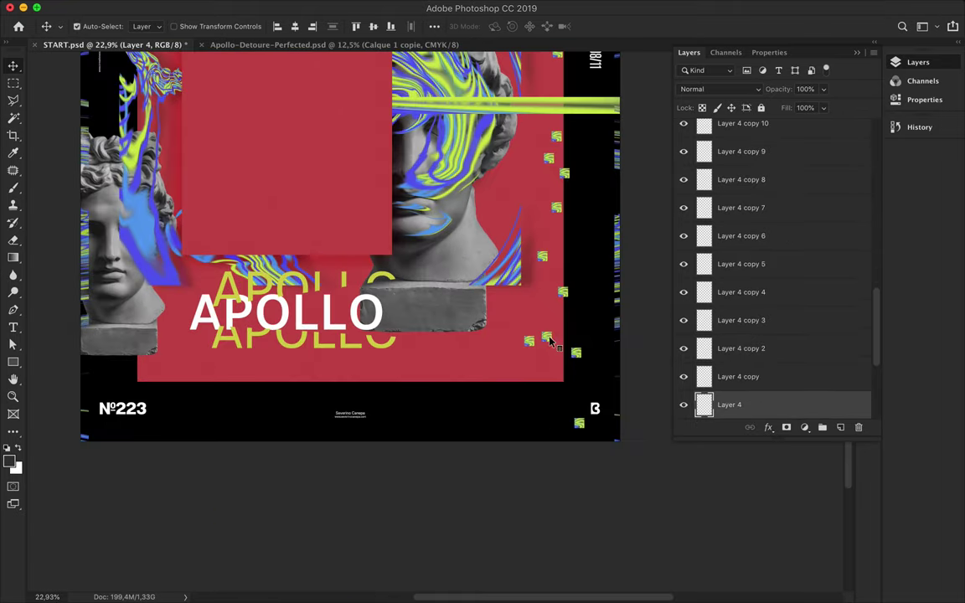
key("Return")
left_click_drag(494, 373, 362, 389)
mouse_move(433, 377)
left_mouse_down()
mouse_move(179, 371)
mouse_move(553, 391)
left_mouse_up()
left_click(483, 382)
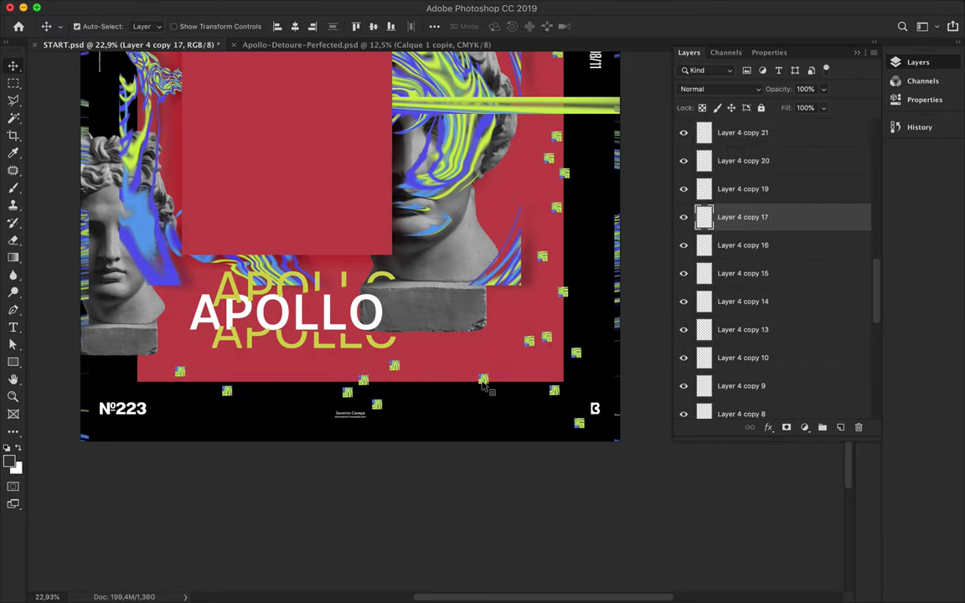
scroll(498, 264, "down", 2)
scroll(497, 265, "down", 2)
scroll(497, 265, "down", 1)
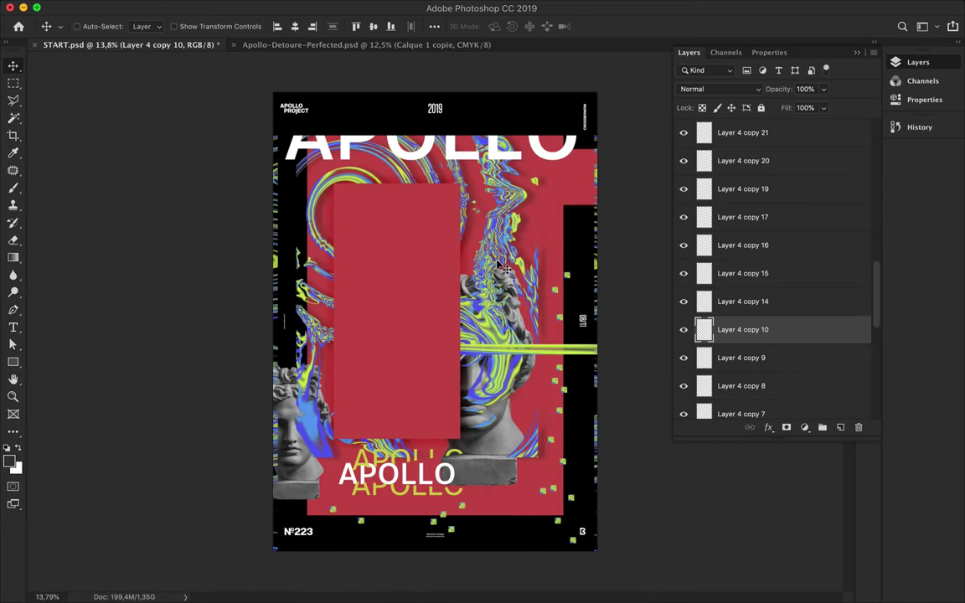
left_click(305, 484, "ctrl")
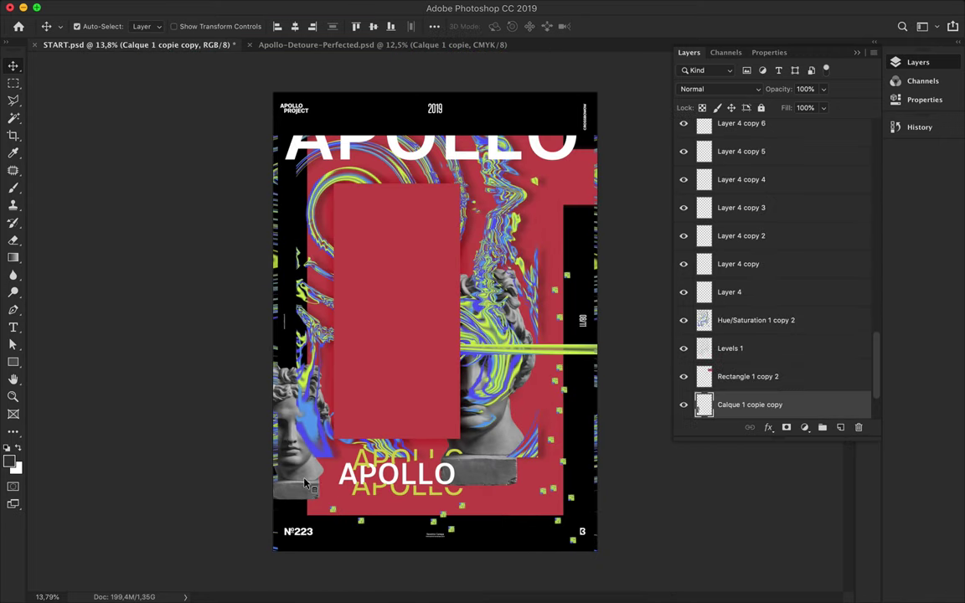
Step: Move the small bust beside the large head, reposition the yellow APOLLO text, and duplicate it
left_click_drag(306, 483, 519, 447)
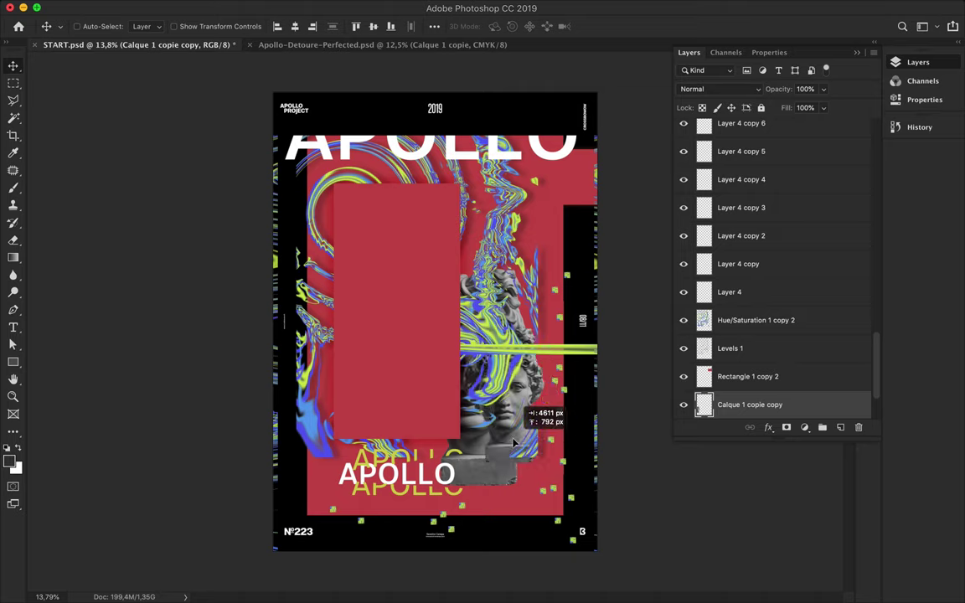
left_click_drag(387, 465, 368, 381)
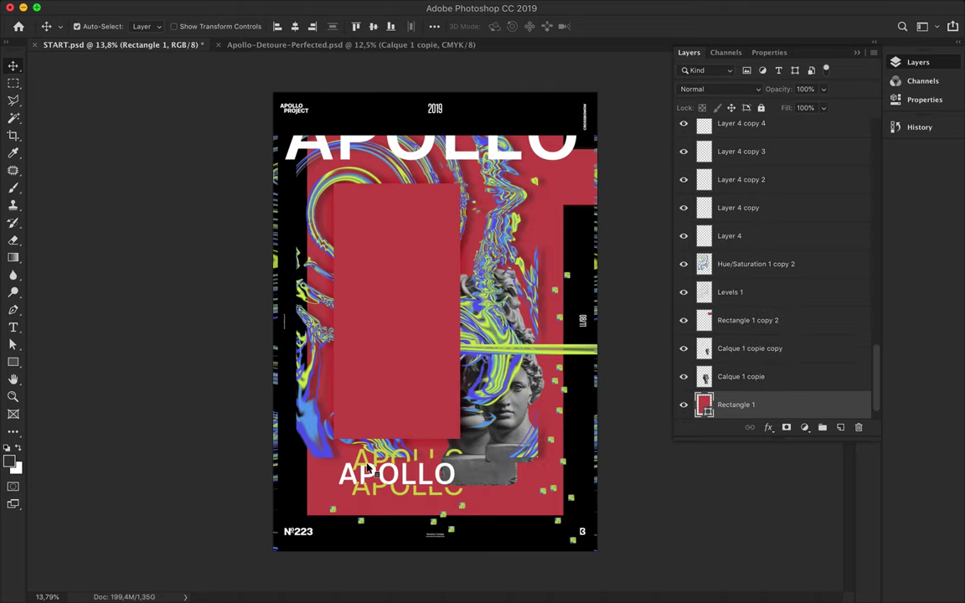
left_click_drag(369, 436, 375, 496)
left_click(375, 496, "ctrl")
scroll(376, 496, "up", 3)
left_click_drag(368, 548, 366, 512)
scroll(366, 512, "down", 2)
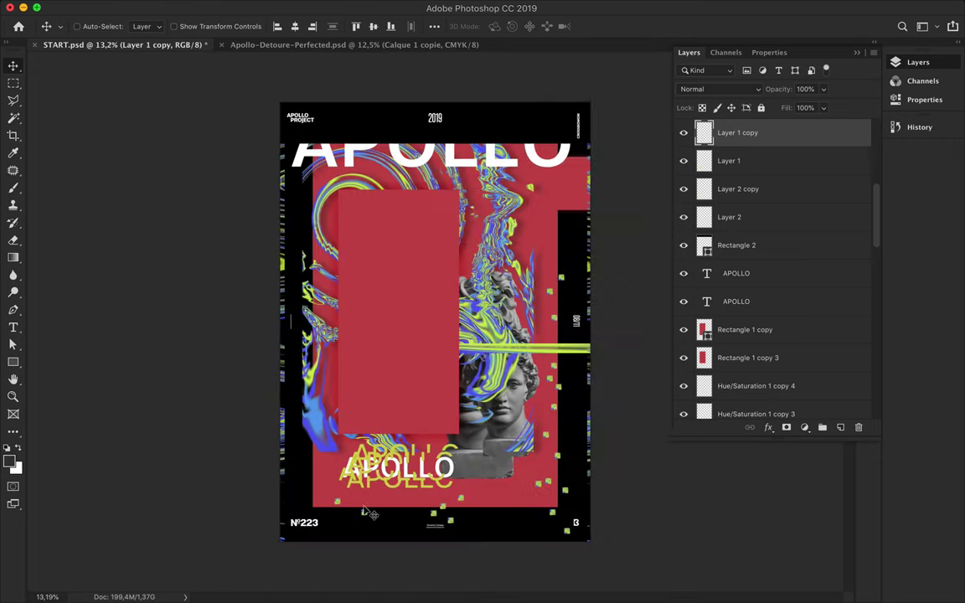
Step: Sample a blue colour and draw a rectangle over the lower-left corner above Background
key("i")
left_click(329, 437)
scroll(753, 393, "down", 10)
left_click(753, 405)
key("u")
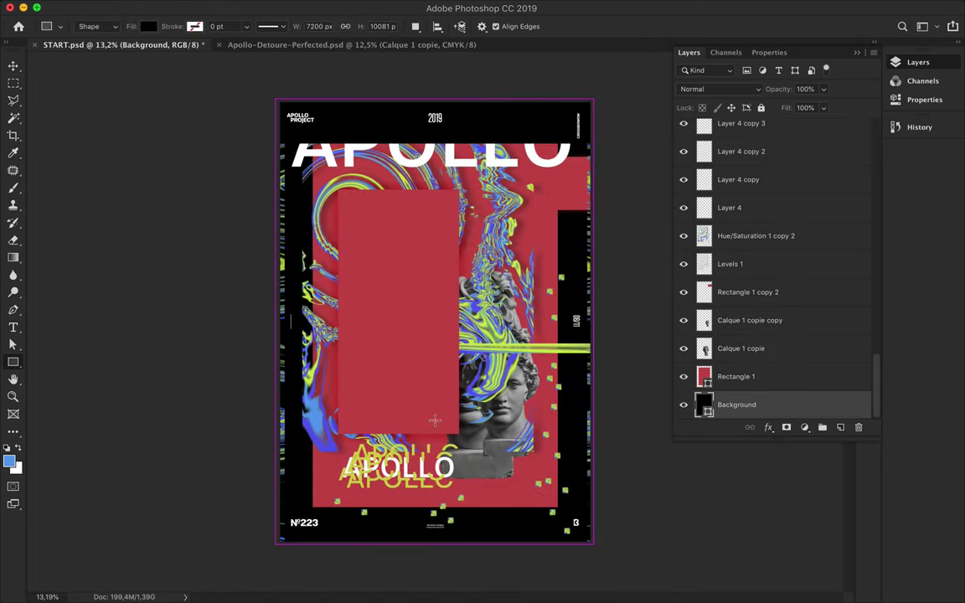
left_click_drag(409, 521, 478, 553)
Step: Fill the new rectangle with blue and turn it into a triangle
left_click(895, 62)
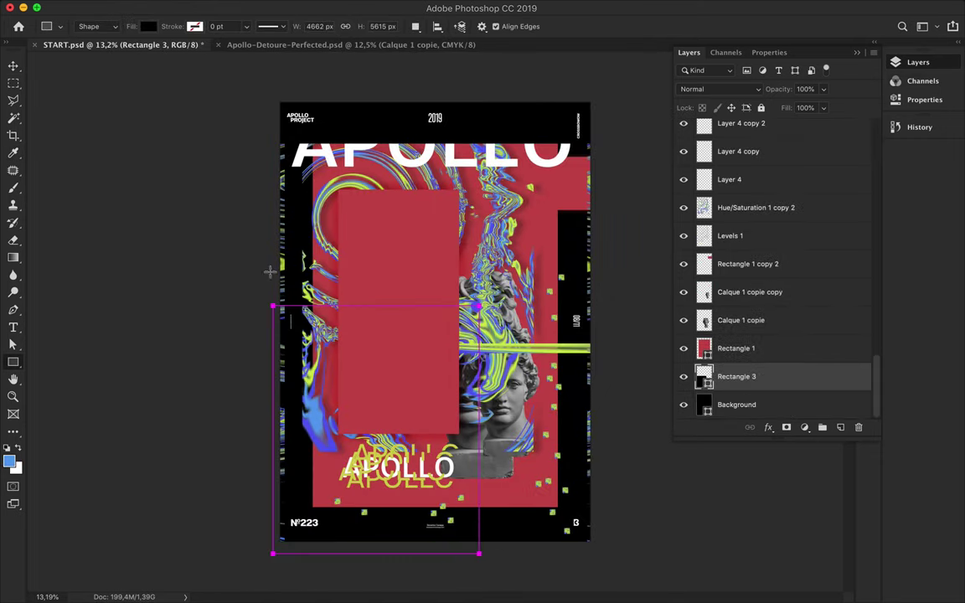
left_click(148, 26)
key("v")
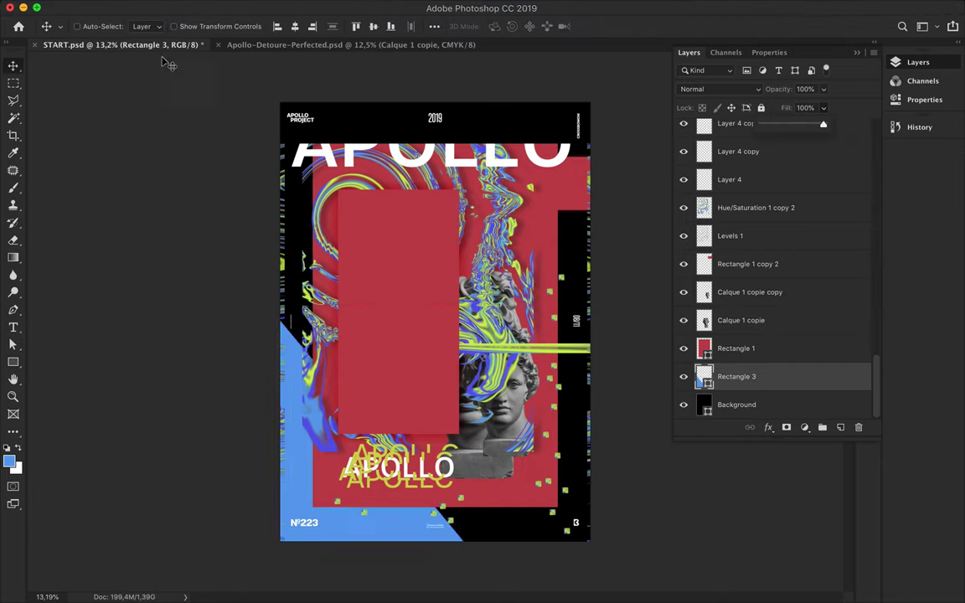
key("a")
left_click(199, 27)
left_click(263, 53)
key("Return")
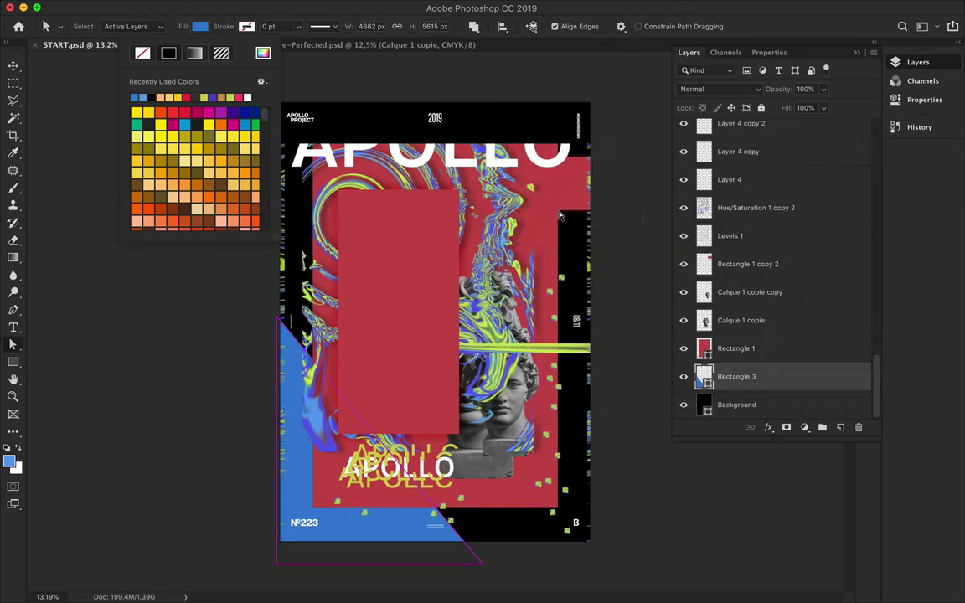
left_click(635, 238)
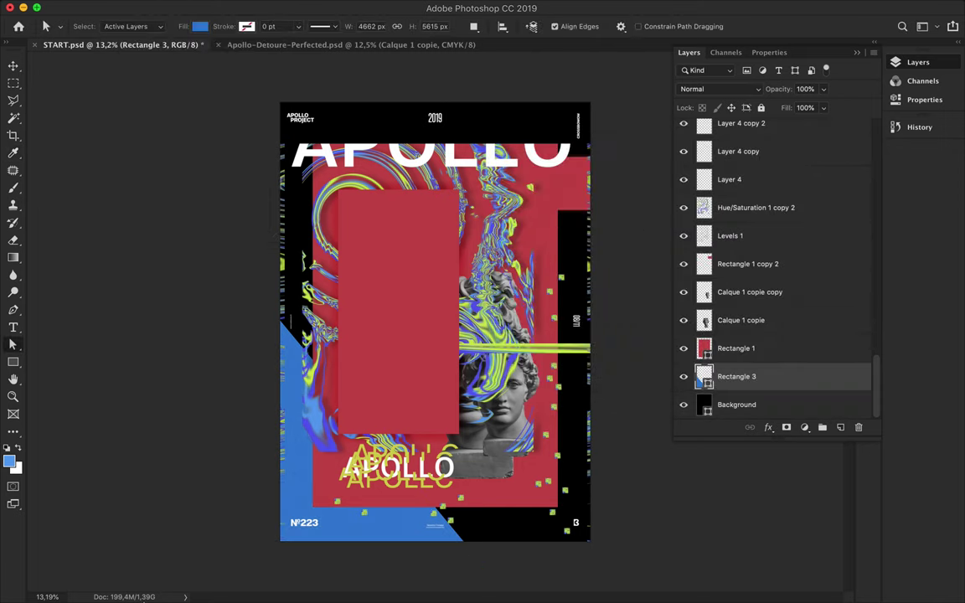
Step: Move the blue triangle down into the lower-left corner and duplicate the red Rectangle 1 panel
key("v")
left_click_drag(305, 476, 295, 574)
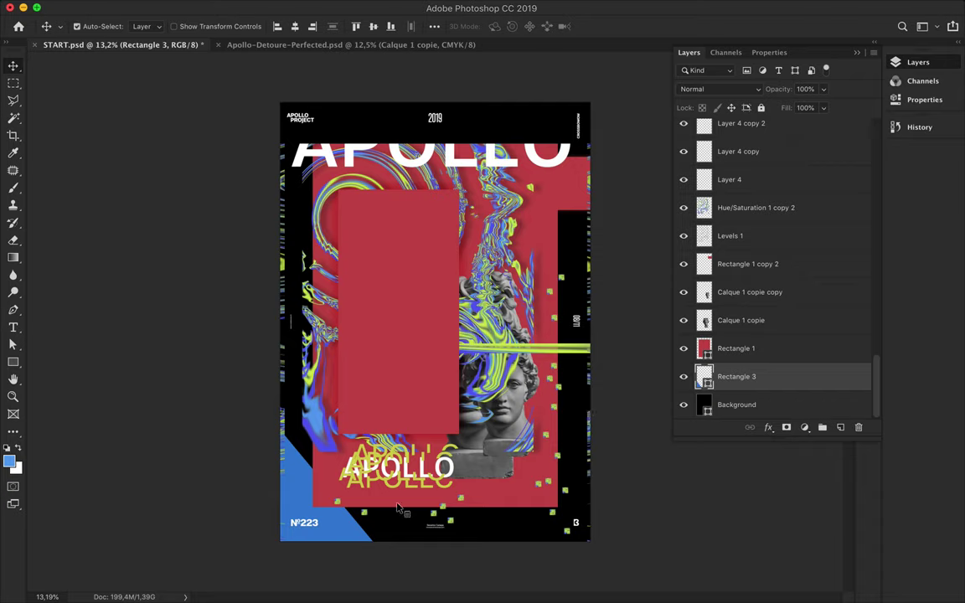
key("alt+bracketright")
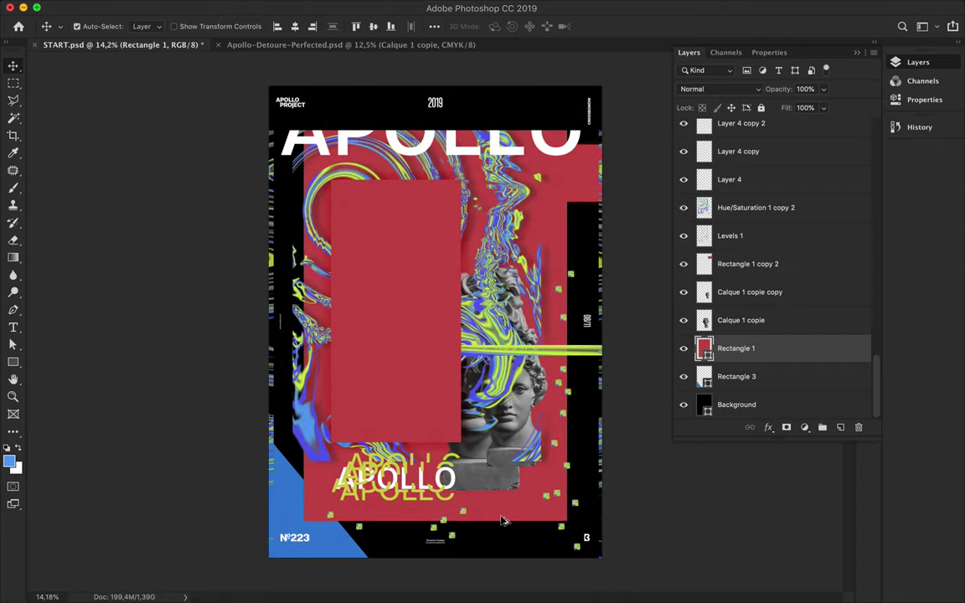
key("super+j")
Step: Set the Rectangle 1 copy 4 panel to Hard Light blend mode with 4% fill
left_click(122, 7)
key("Escape")
key("a")
left_click(199, 26)
left_click(190, 48)
left_click(720, 88)
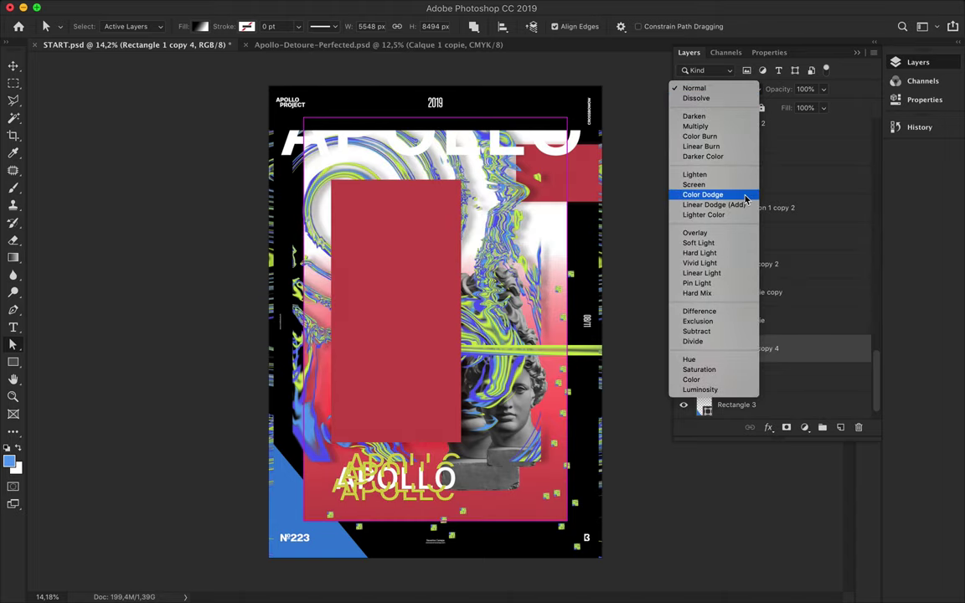
left_click(743, 252)
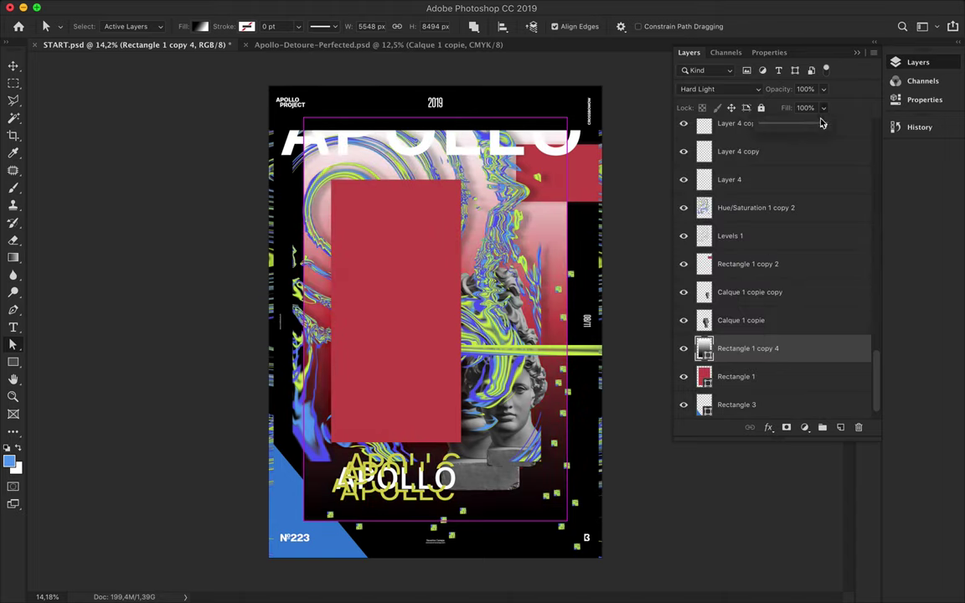
left_click_drag(825, 109, 764, 123)
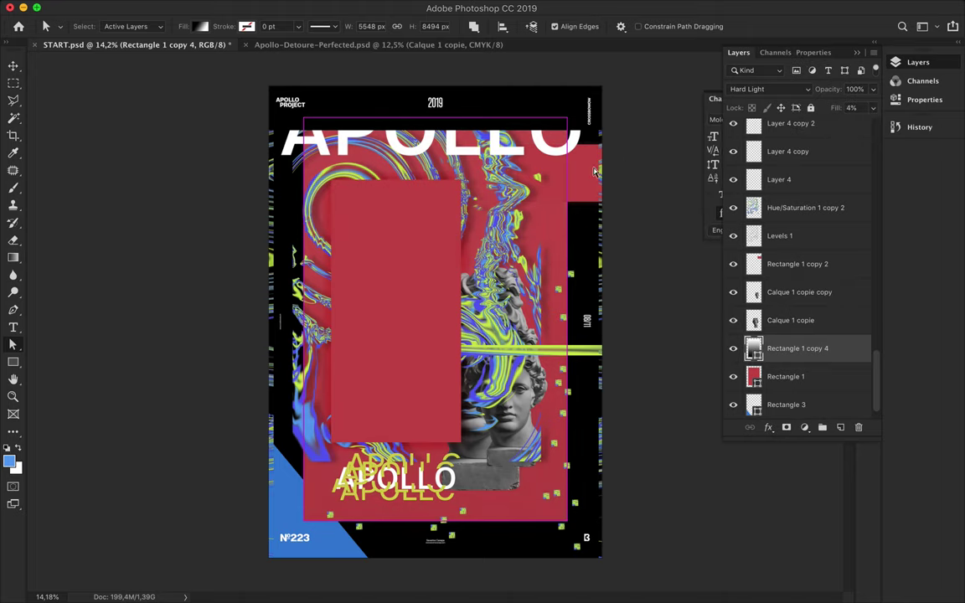
scroll(627, 166, "up", 2)
Step: Alt-drag a neon streak into a new Layer 4 copy 13 and start Free Transform on it
key("v")
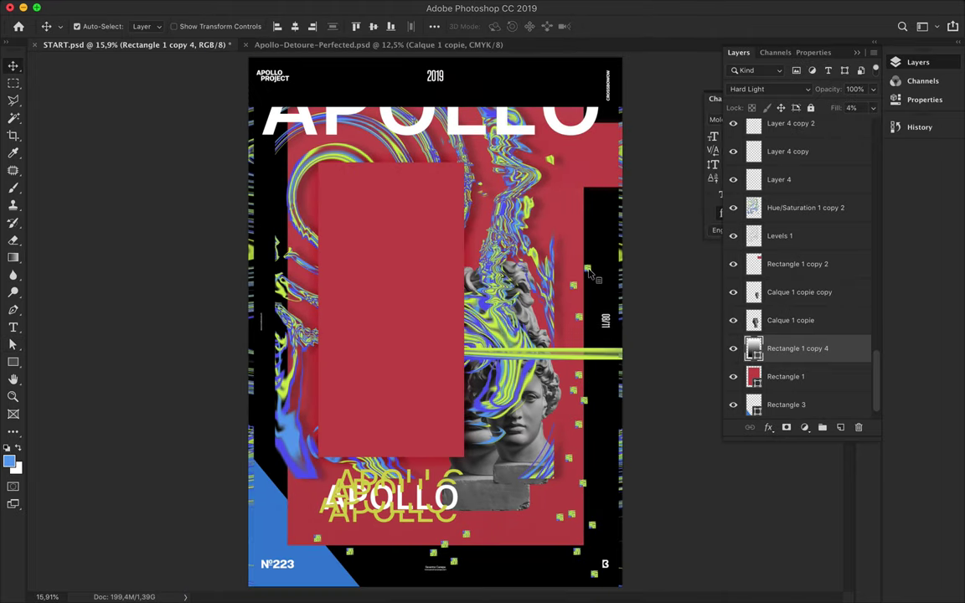
left_click_drag(595, 275, 596, 276)
key("ctrl+t")
scroll(551, 103, "up", 3)
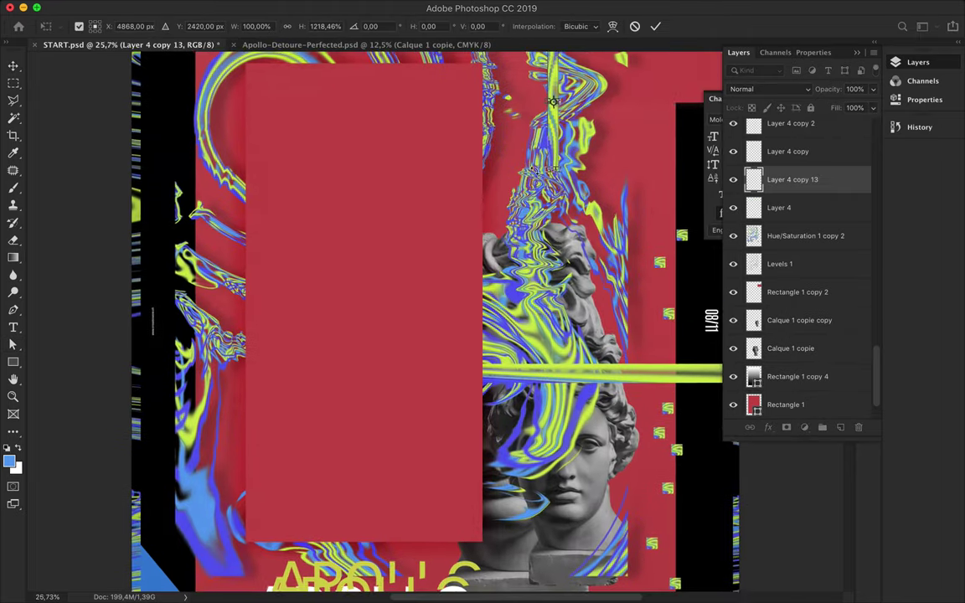
Step: Move the streak copy above Rectangle 2 and enlarge it into a long diagonal
key("Return")
scroll(435, 315, "down", 2)
scroll(807, 178, "up", 5)
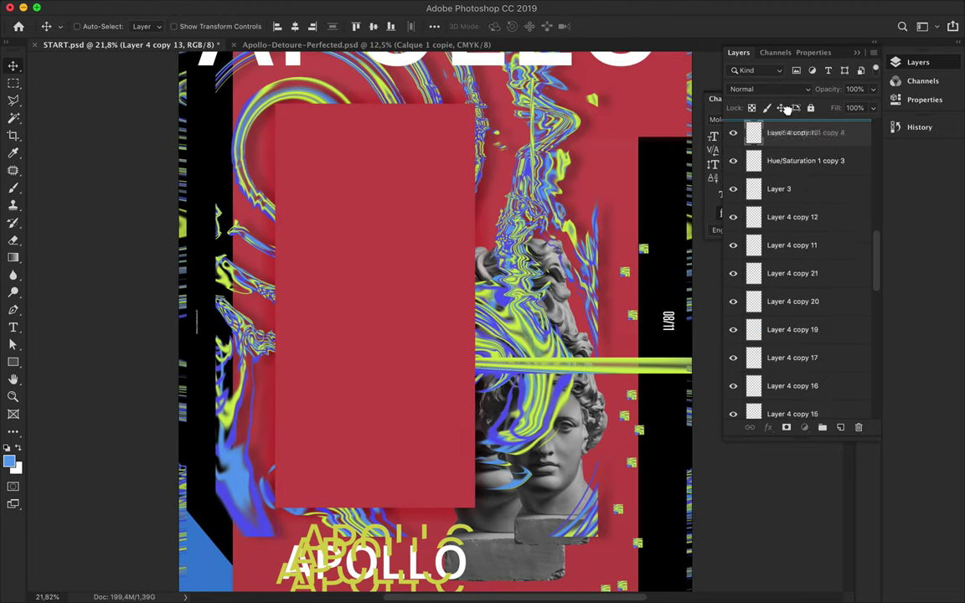
left_click_drag(788, 110, 772, 259)
scroll(503, 252, "up", 3)
left_click_drag(625, 172, 635, 102)
key("ctrl+t")
left_click_drag(564, 172, 451, 293)
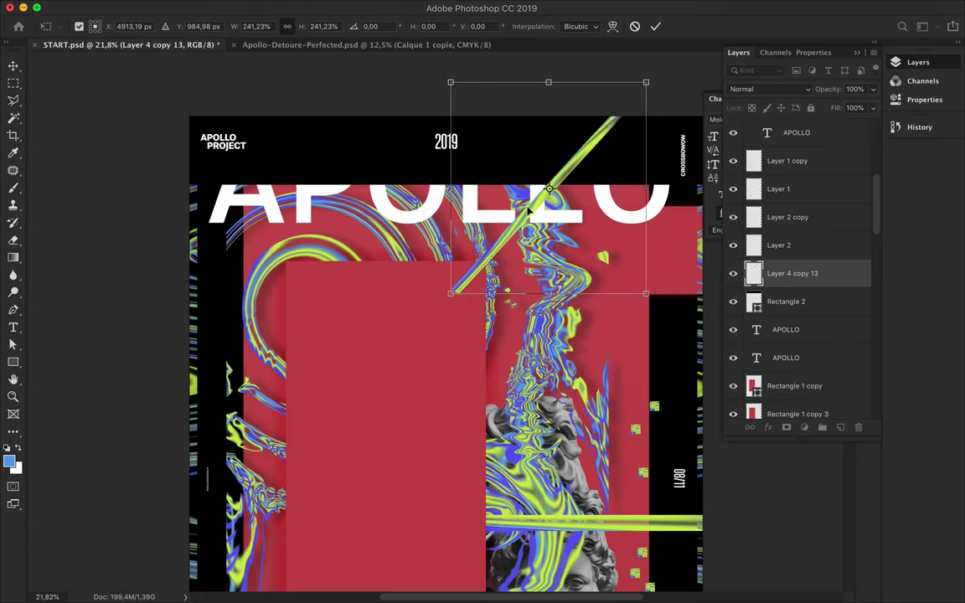
key("Return")
left_click_drag(528, 209, 485, 258)
Step: Delete the diagonal streak and draw a thin tall 65 × 3156 px bar near the title
scroll(462, 293, "down", 3)
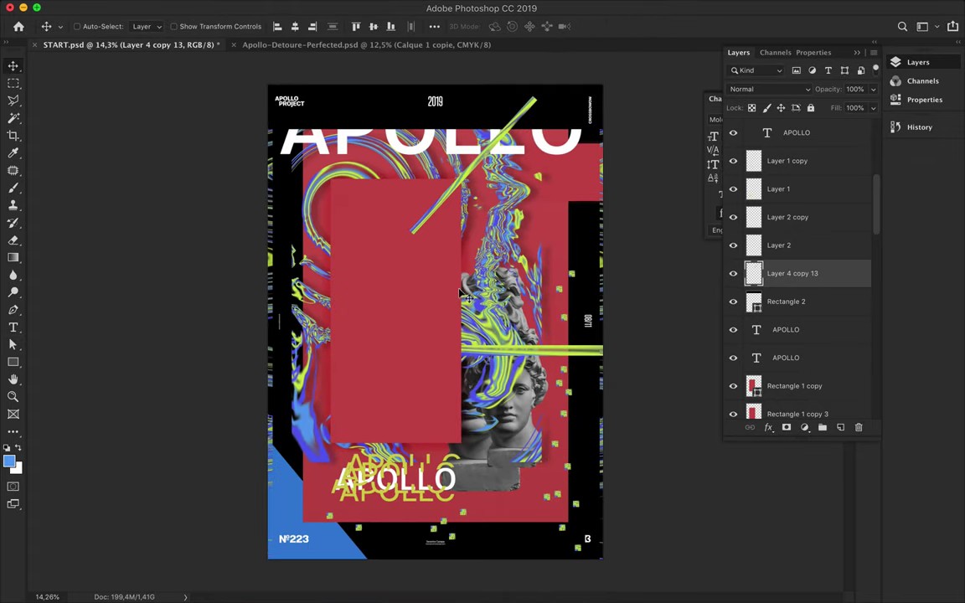
key("Delete")
key("u")
left_click_drag(503, 235, 493, 306)
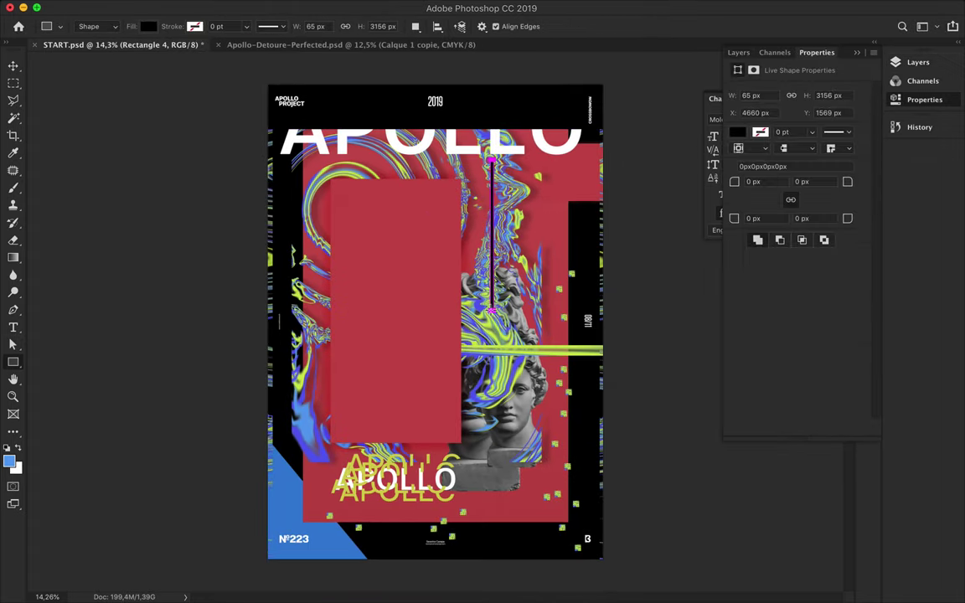
Step: Make the thin bar white, shift it left, and rotate it into a diagonal line
key("a")
left_click(180, 26)
key("Return")
key("v")
left_click_drag(494, 219, 383, 209)
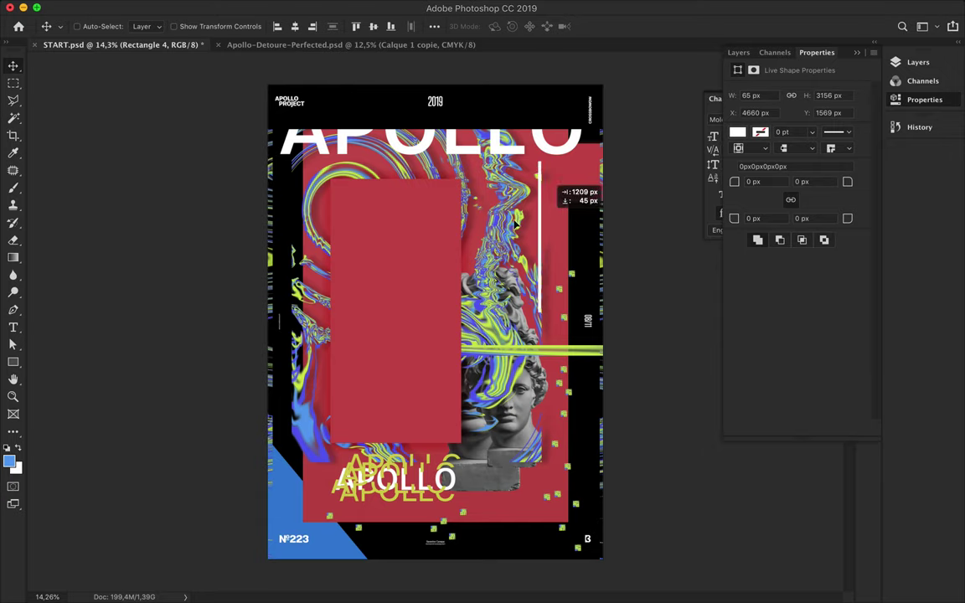
key("ctrl+t")
mouse_move(398, 147)
left_mouse_down()
mouse_move(435, 168)
mouse_move(507, 134)
mouse_move(403, 258)
mouse_move(326, 386)
mouse_move(586, 92)
left_mouse_up()
key("Return")
Step: Duplicate the white line, then undo the copies and delete every diagonal line
left_click_drag(653, 237, 499, 237)
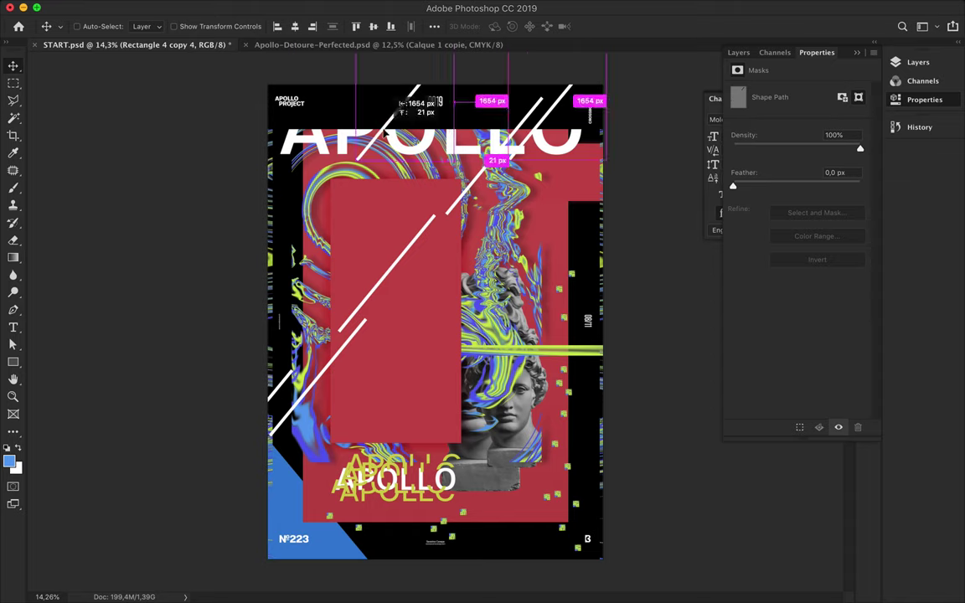
left_click(913, 62)
left_click_drag(788, 260, 782, 277)
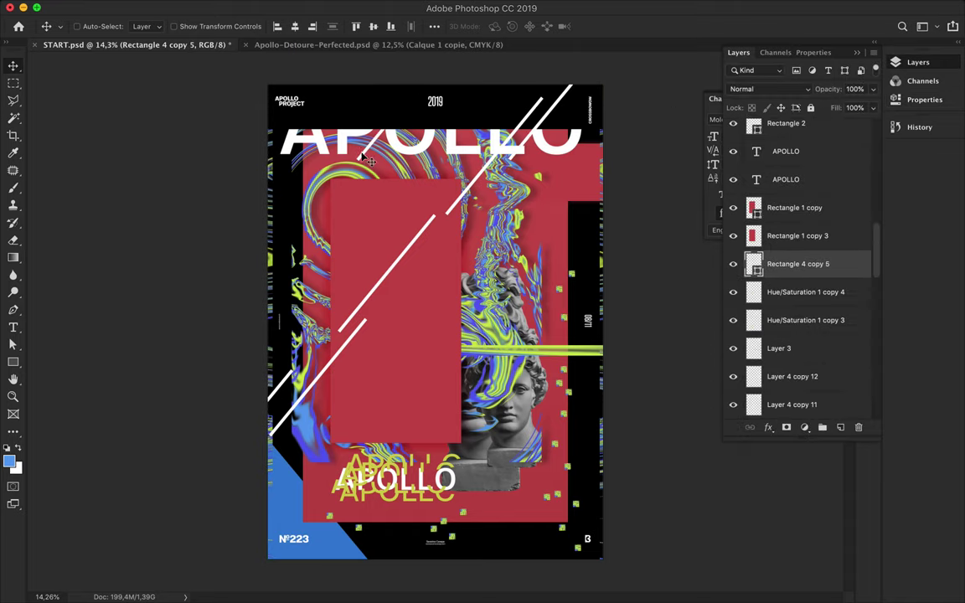
key("Delete")
key("ctrl+z")
key("ctrl+z")
key("ctrl+z")
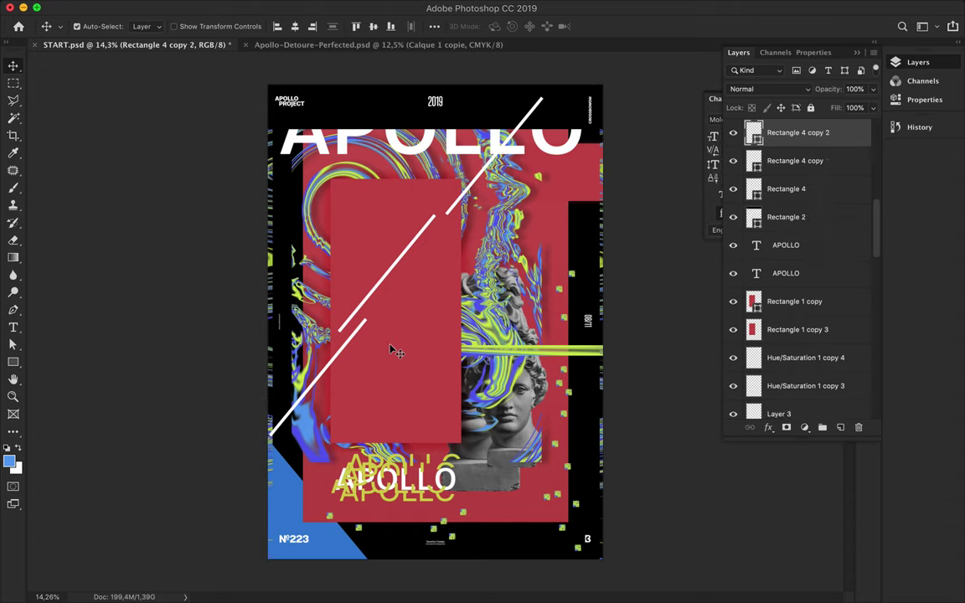
key("ctrl+z")
key("ctrl+z")
key("ctrl+z")
left_click_drag(460, 215, 490, 236)
key("Delete")
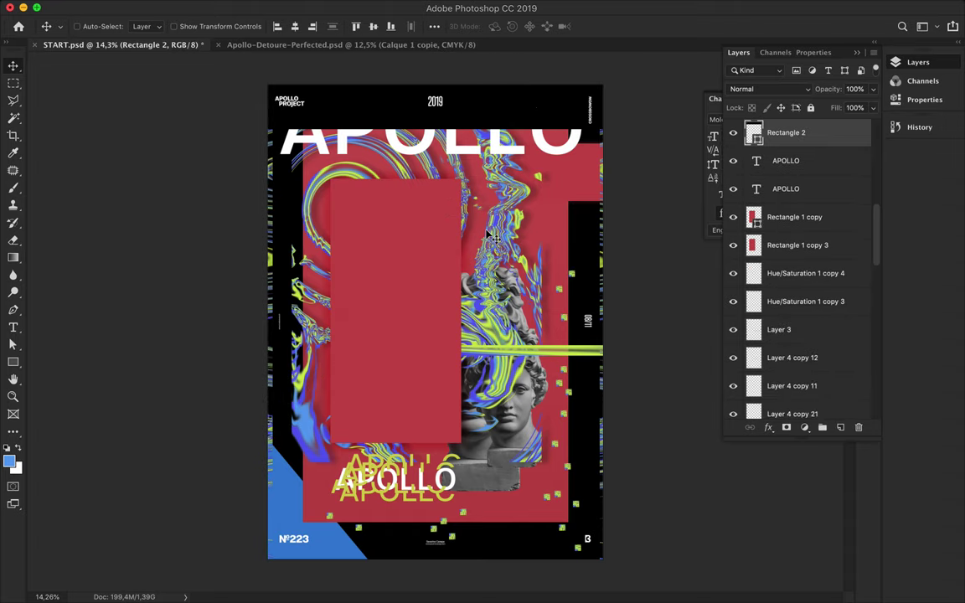
Step: Duplicate the APOLLO title, rasterize the copy, and nudge a lassoed part of it down
left_click(785, 161)
left_click_drag(786, 161, 787, 127)
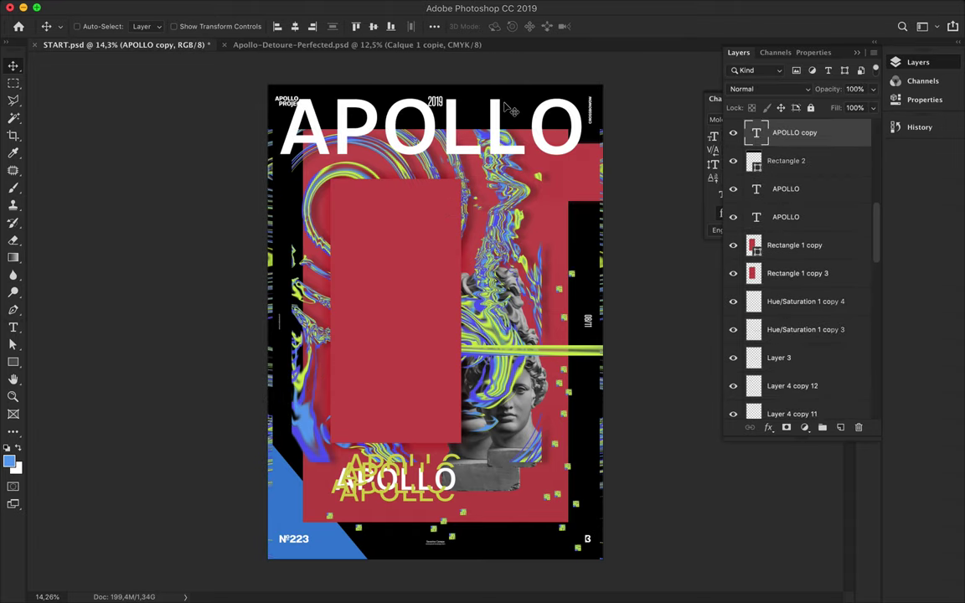
key("l")
left_click(283, 120)
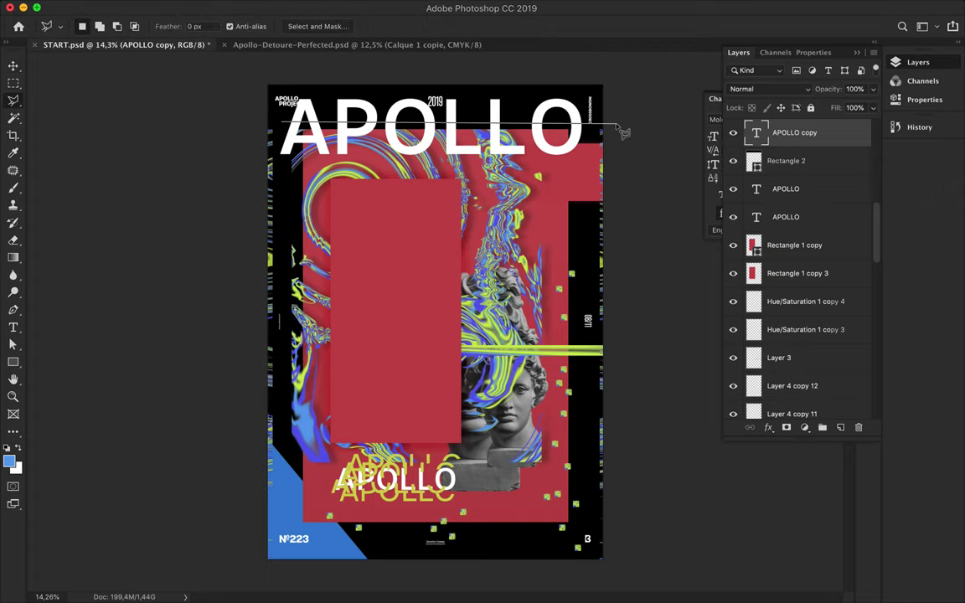
double_click(260, 176)
key("Delete")
left_click(582, 209)
right_click(789, 132)
left_click(678, 344)
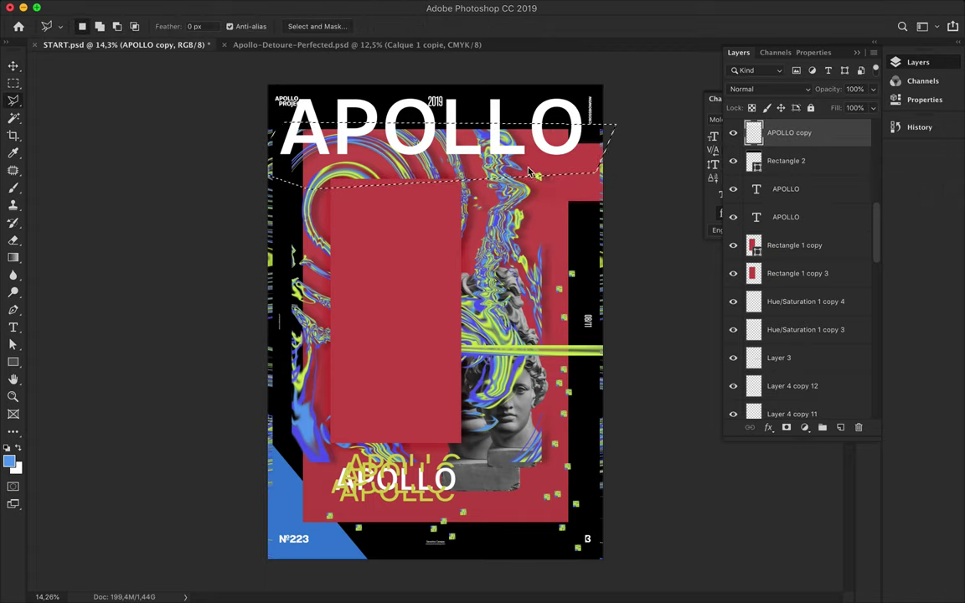
key("v")
left_click_drag(543, 114, 545, 119)
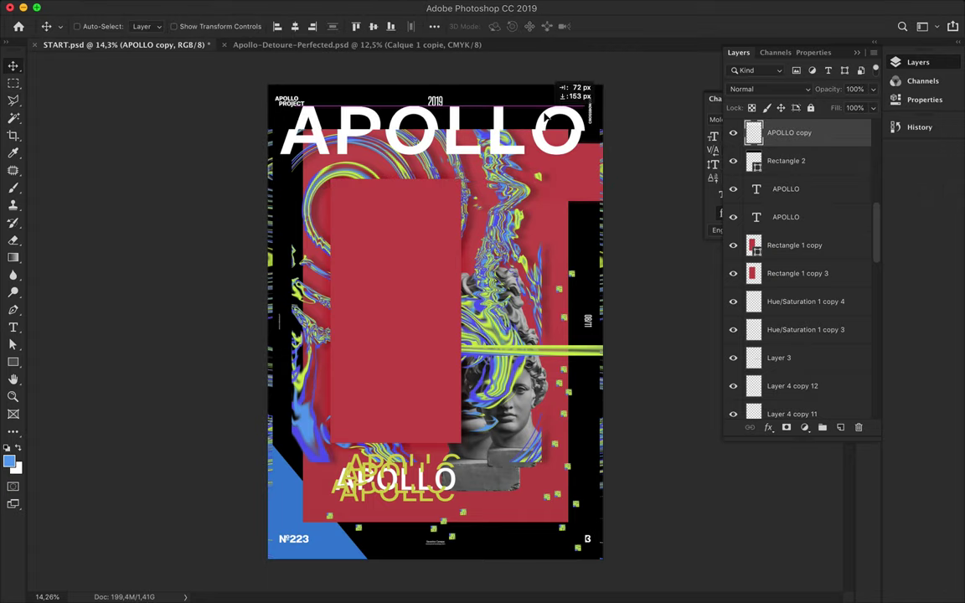
Step: Copy the title to the poster bottom, rotate it 180°, and tuck it below Rectangle 3
left_click_drag(549, 239, 499, 549)
key("ctrl+t")
key("Return")
mouse_move(791, 133)
left_mouse_down()
mouse_move(804, 377)
mouse_move(791, 390)
left_mouse_up()
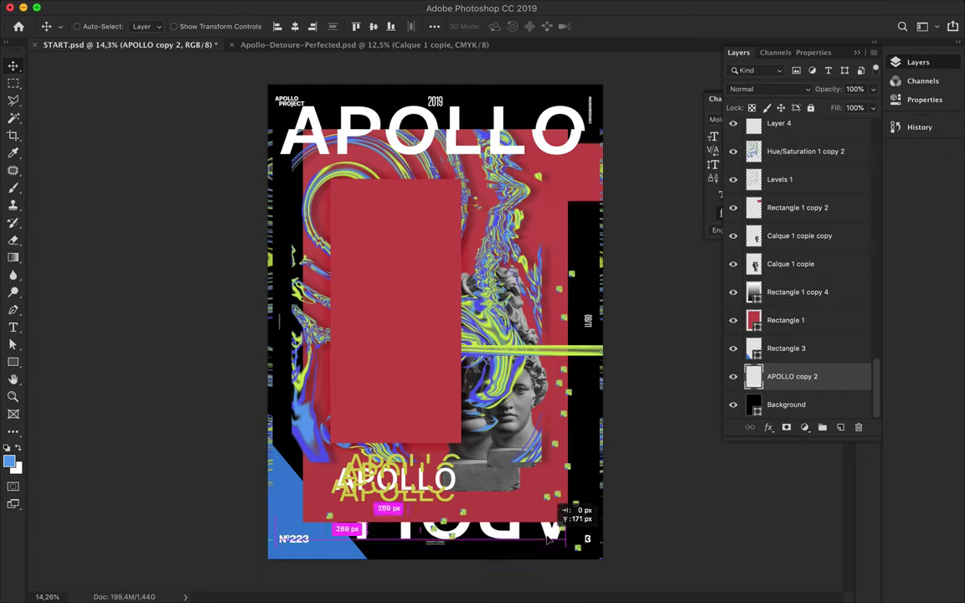
left_click_drag(549, 512, 550, 530)
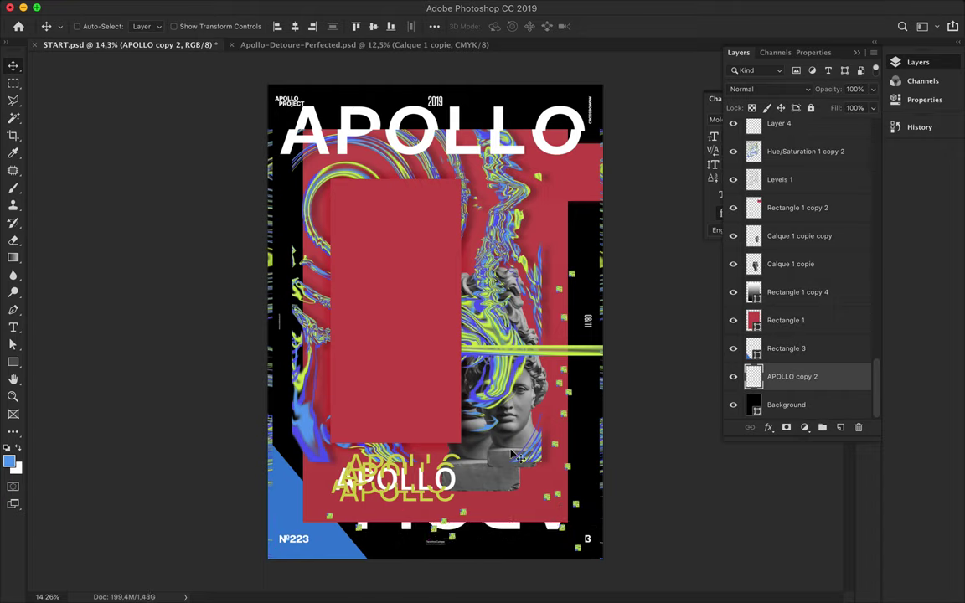
left_click(523, 418)
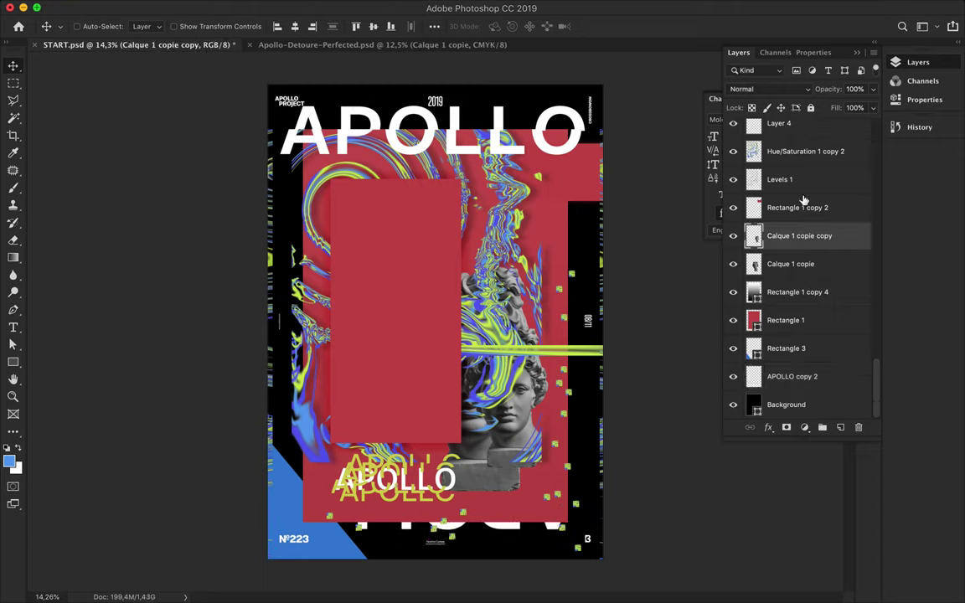
Step: Crop a statue duplicate to a square face tile and place copies down the left side
left_click_drag(517, 417, 553, 258)
key("m")
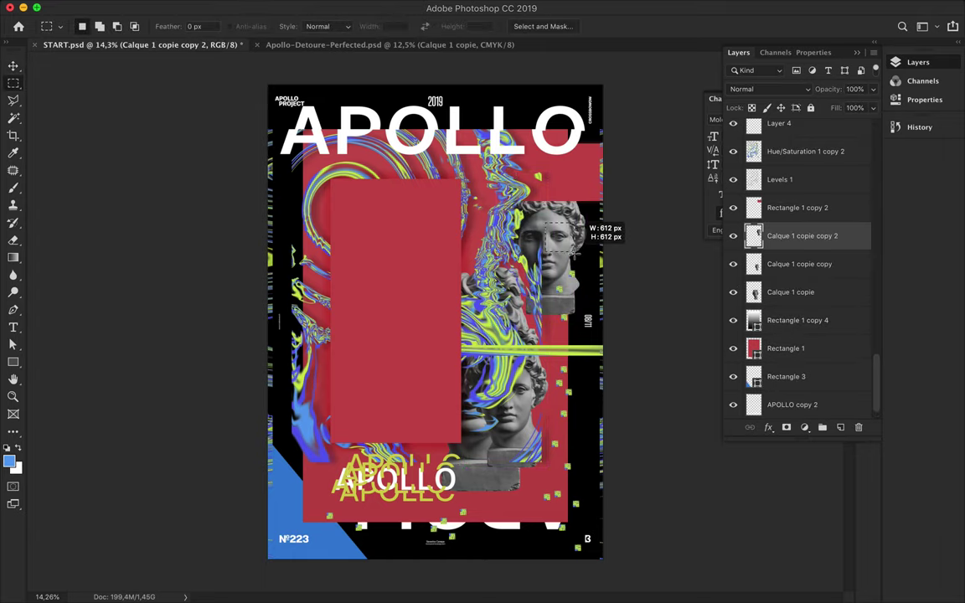
key("Delete")
key("ctrl+d")
key("v")
mouse_move(563, 247)
left_mouse_down()
mouse_move(327, 400)
mouse_move(327, 241)
left_mouse_up()
left_click_drag(325, 188, 325, 165)
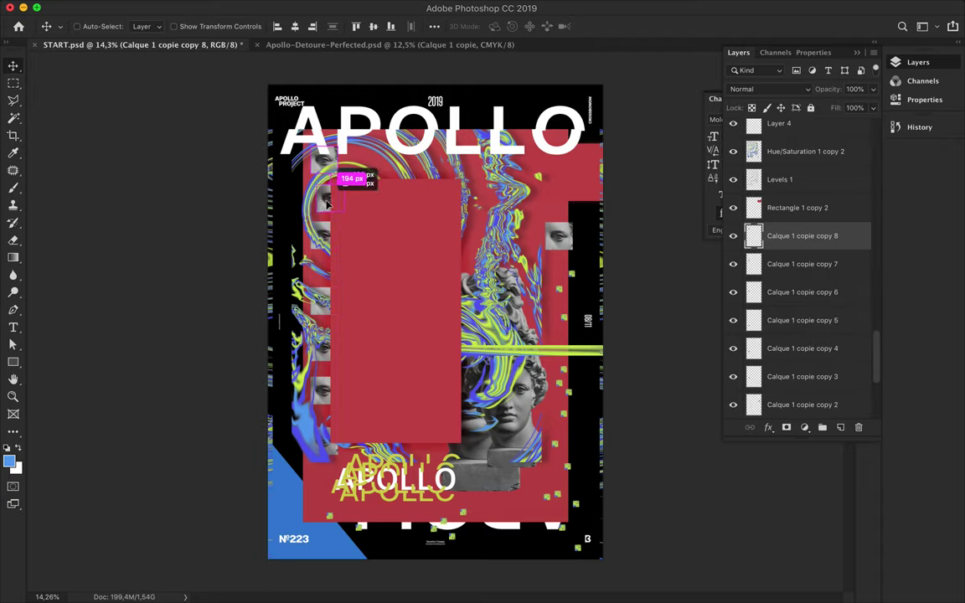
left_click_drag(341, 219, 320, 203)
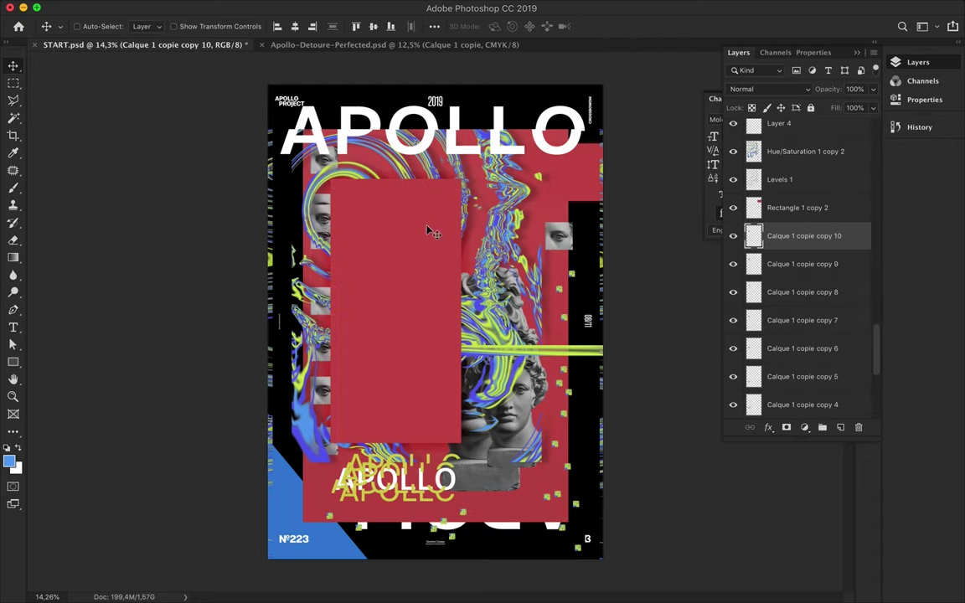
key("super+Tab")
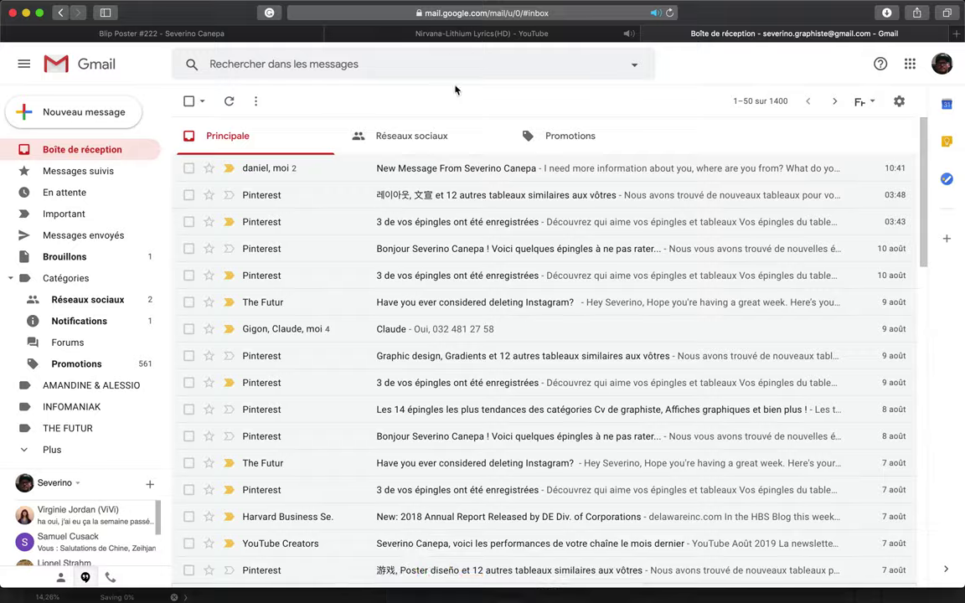
Step: Switch from the Gmail tab to the YouTube Nirvana Lithium lyrics video
key("ctrl+shift+Tab")
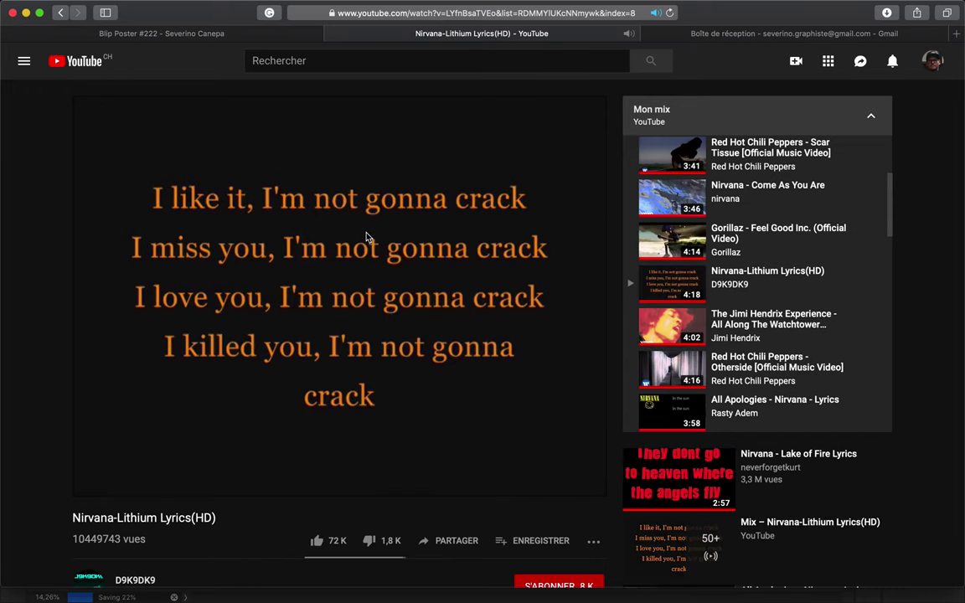